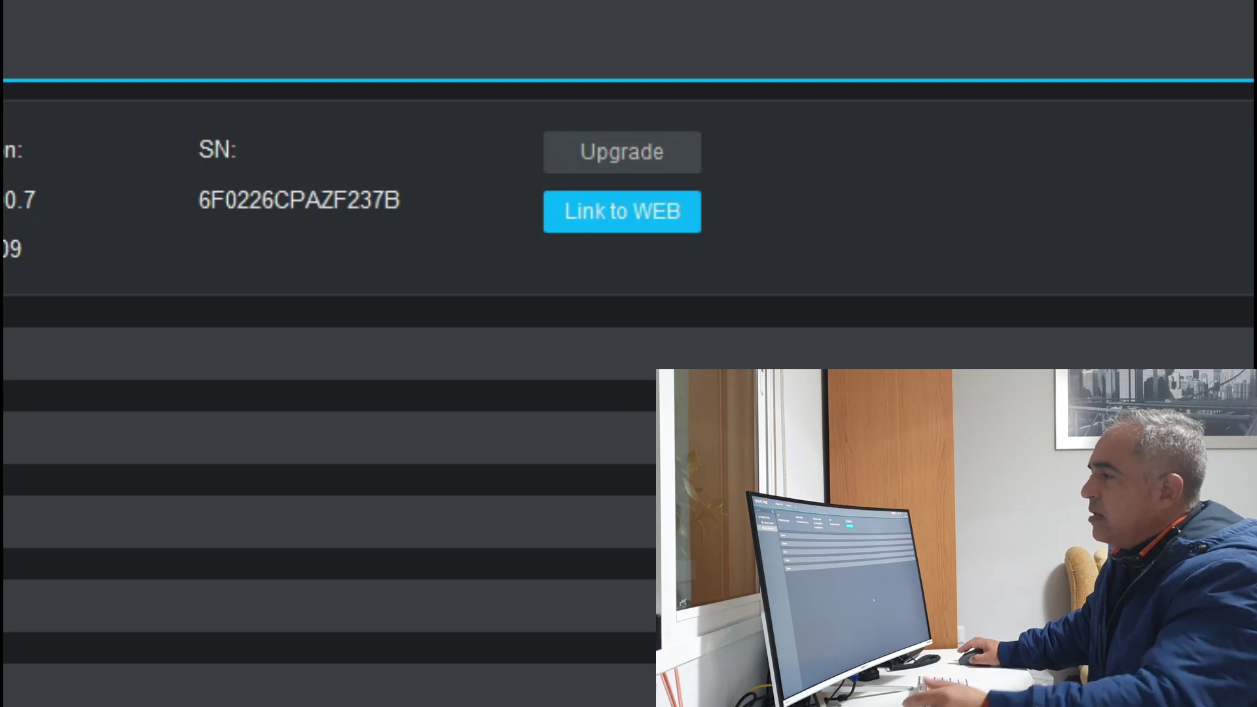
# Step: Open the XVR web interface and sign in with the administrator account, declining Edge's password save
pyautogui.click(614, 224)
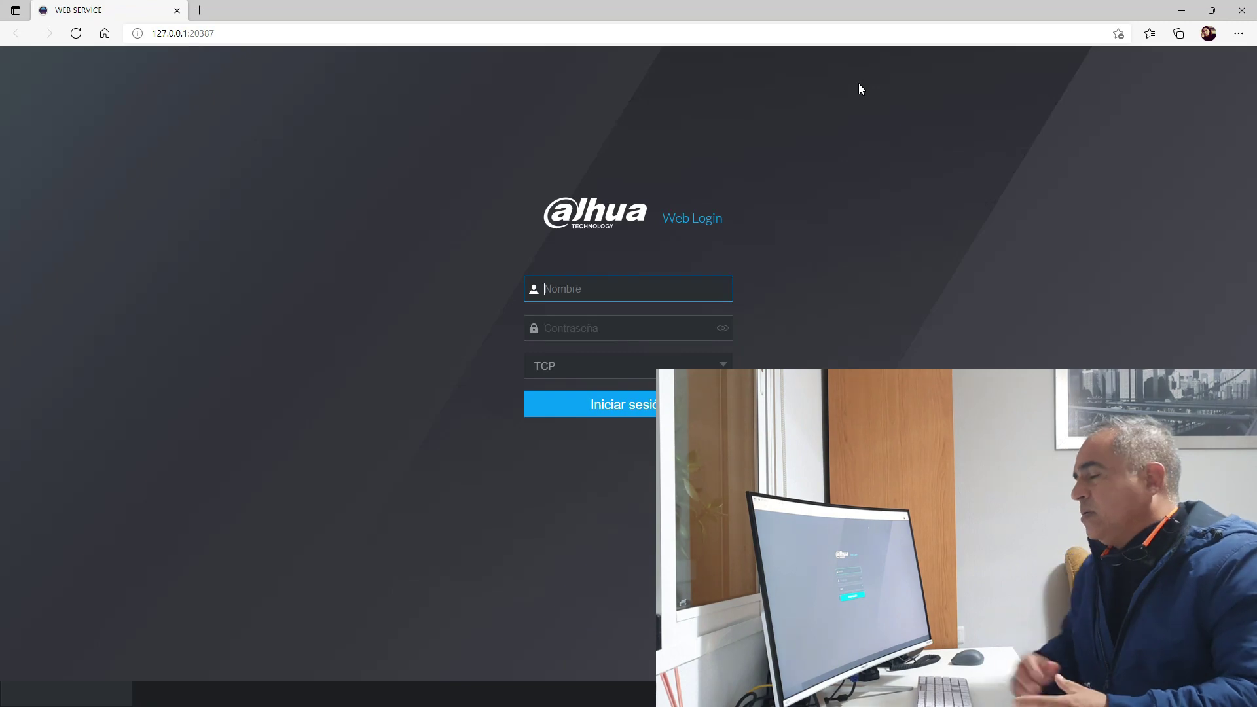
pyautogui.click(614, 293)
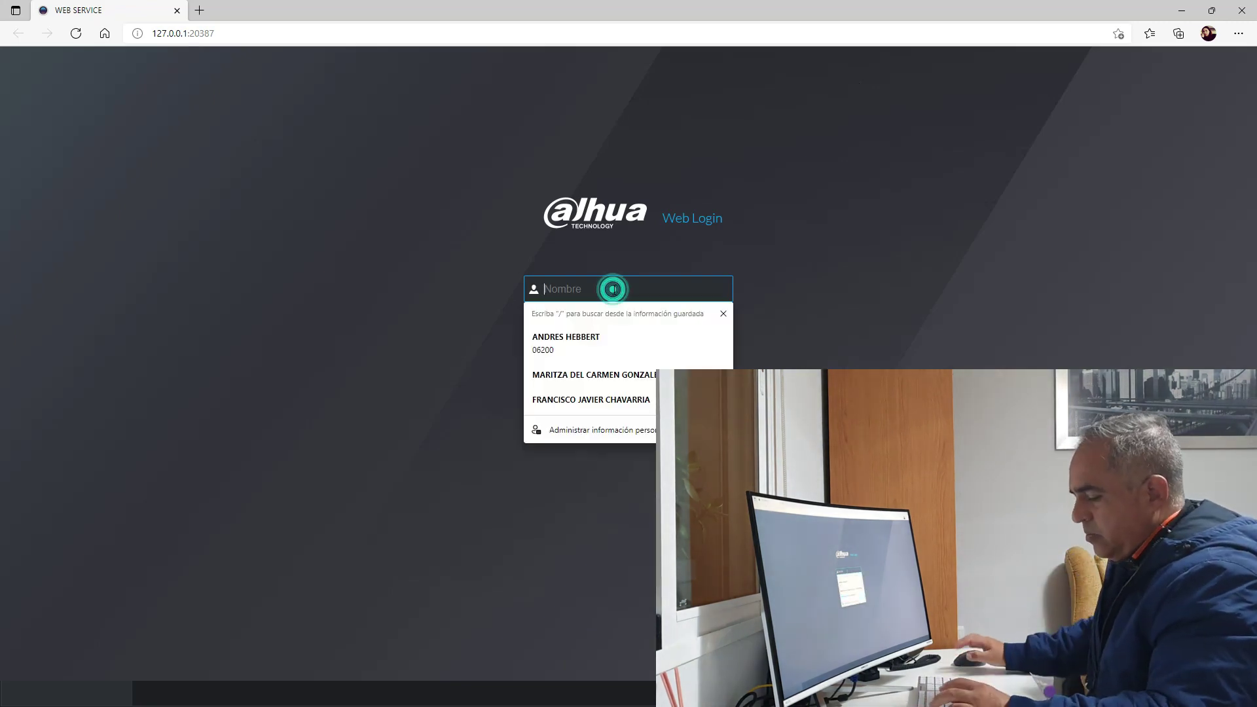
pyautogui.write('admin')
pyautogui.press('Tab')
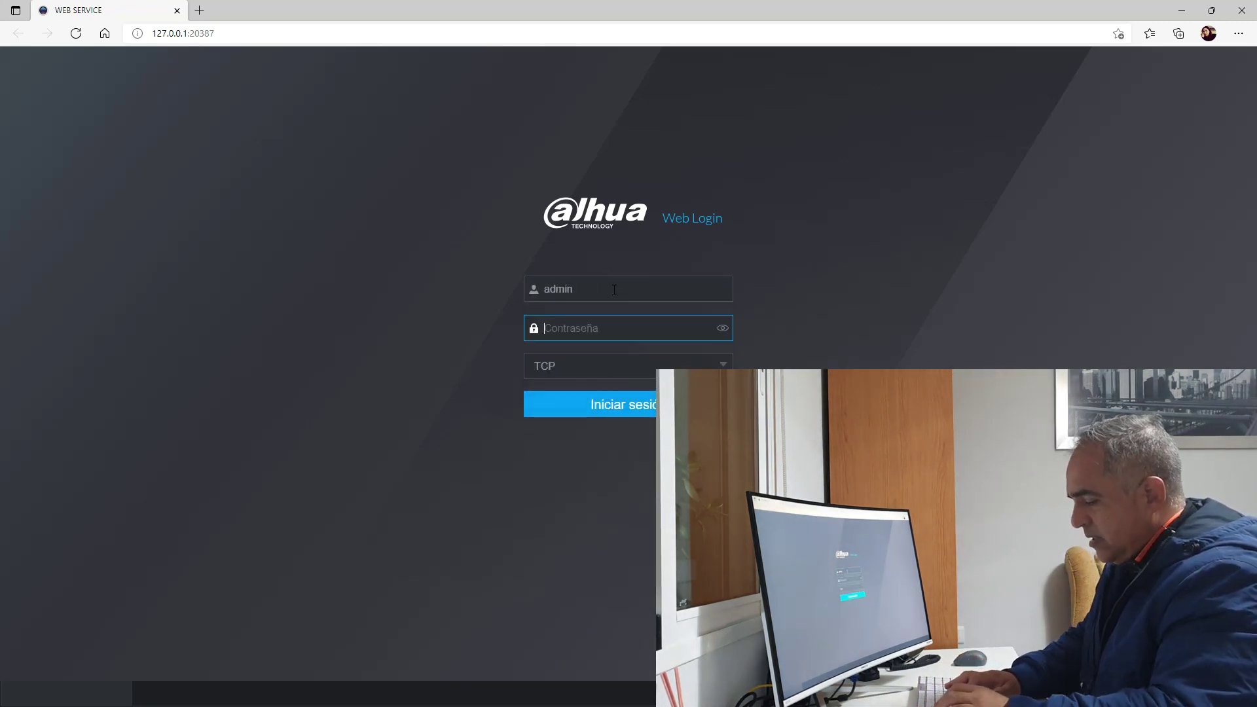
pyautogui.write('ad')
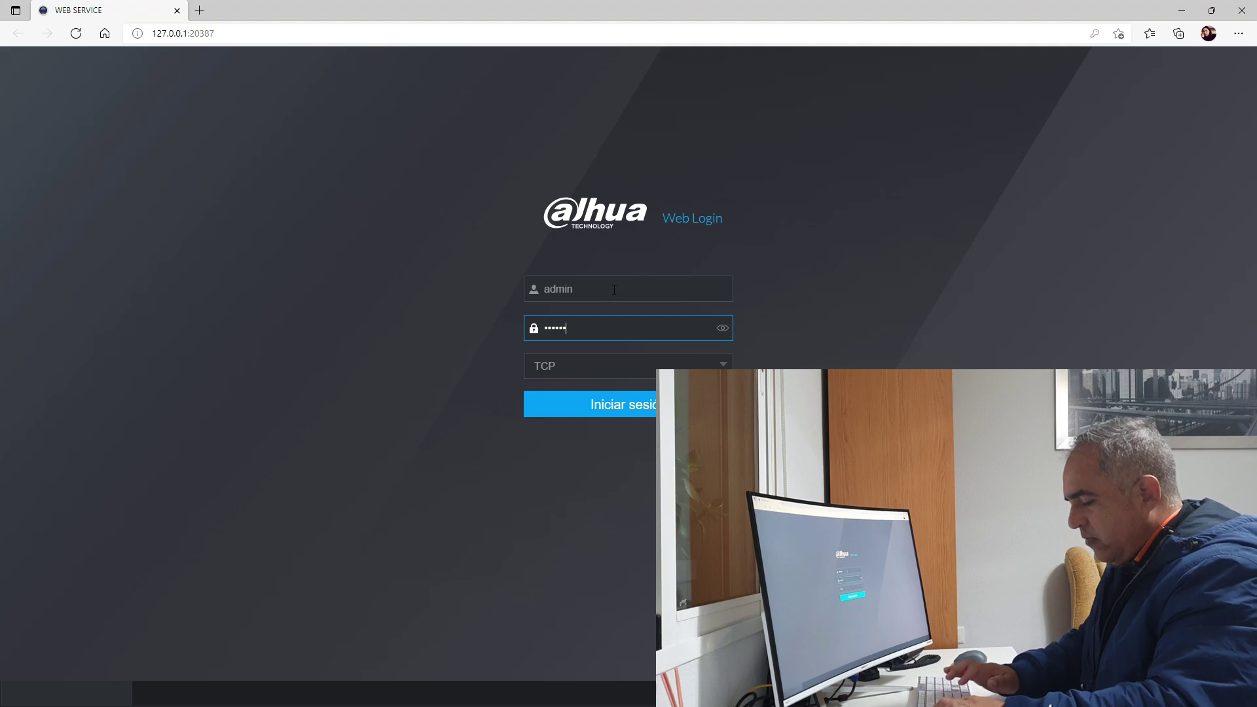
pyautogui.click(628, 405)
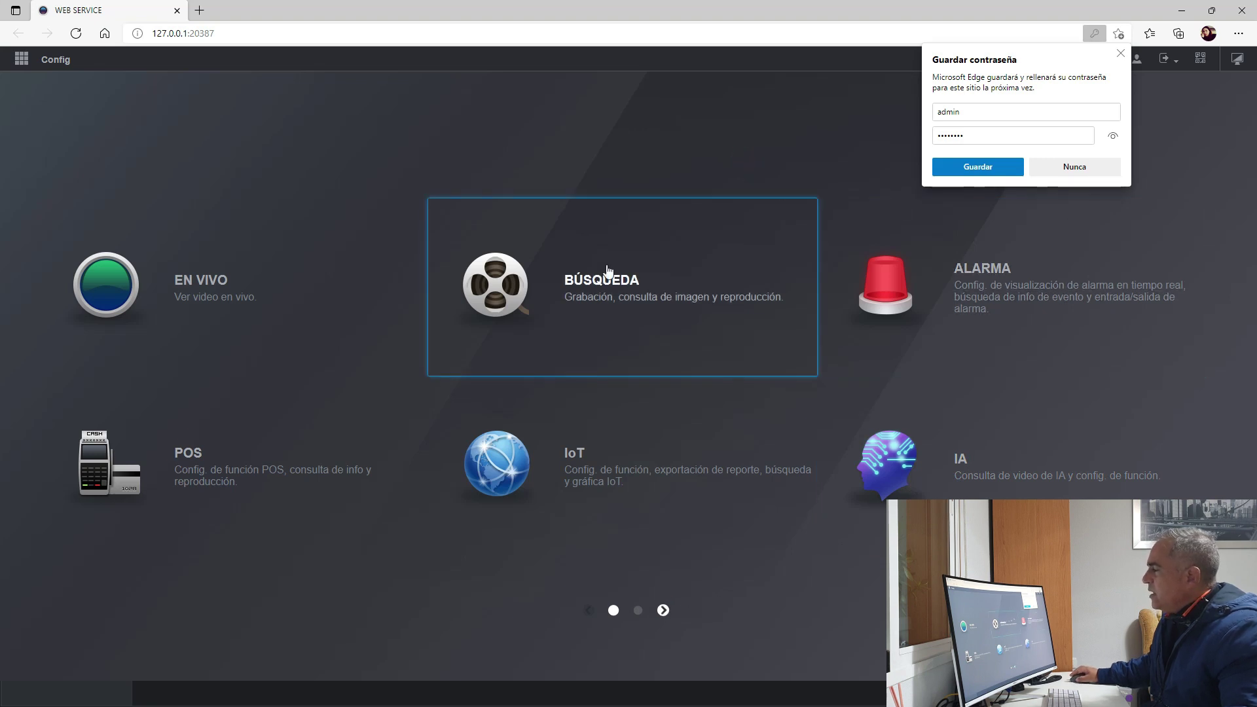
pyautogui.click(1122, 53)
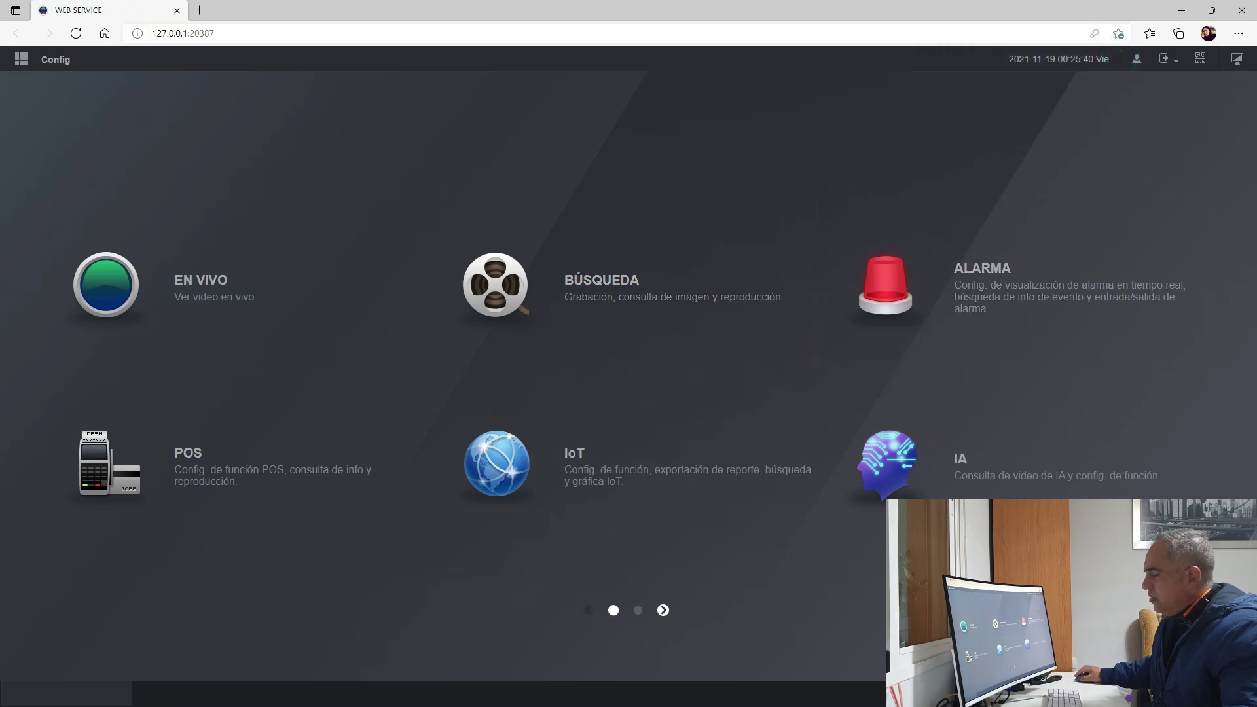
# Step: Move the browser aside, expand Camera, Network and Event in Device CFG, then minimize SmartPSS
pyautogui.click(1212, 11)
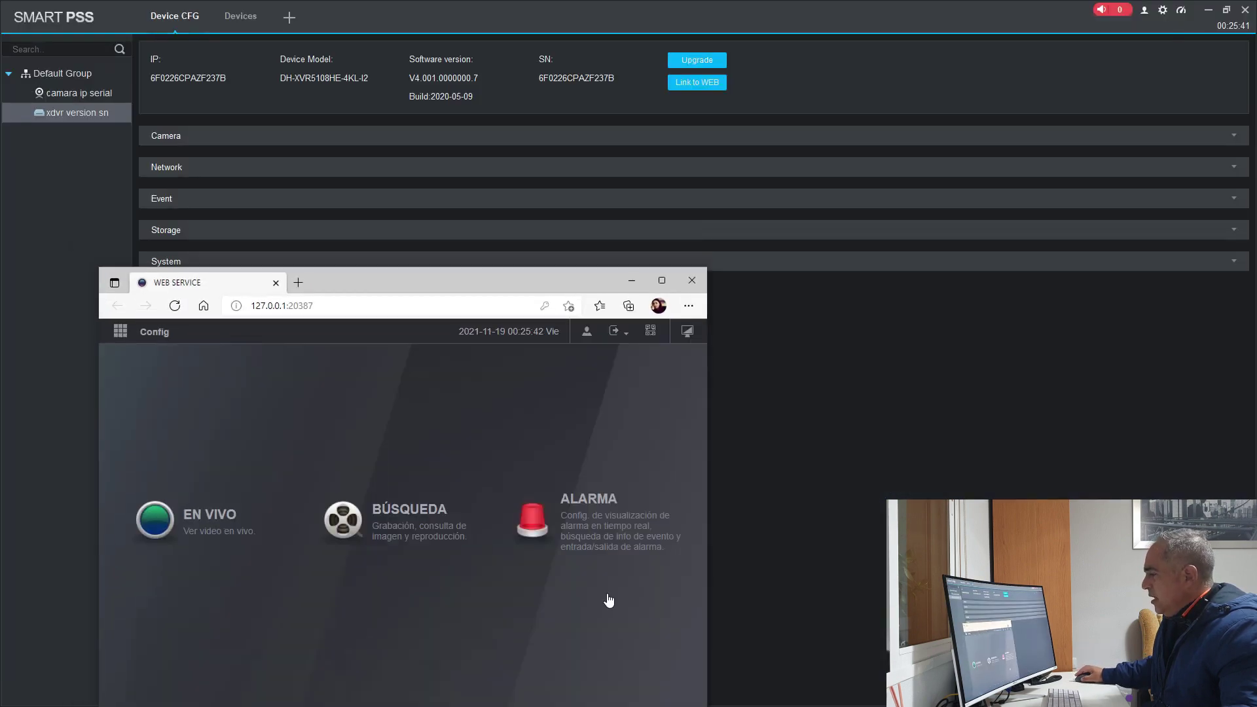
pyautogui.moveTo(506, 281); pyautogui.dragTo(635, 324)
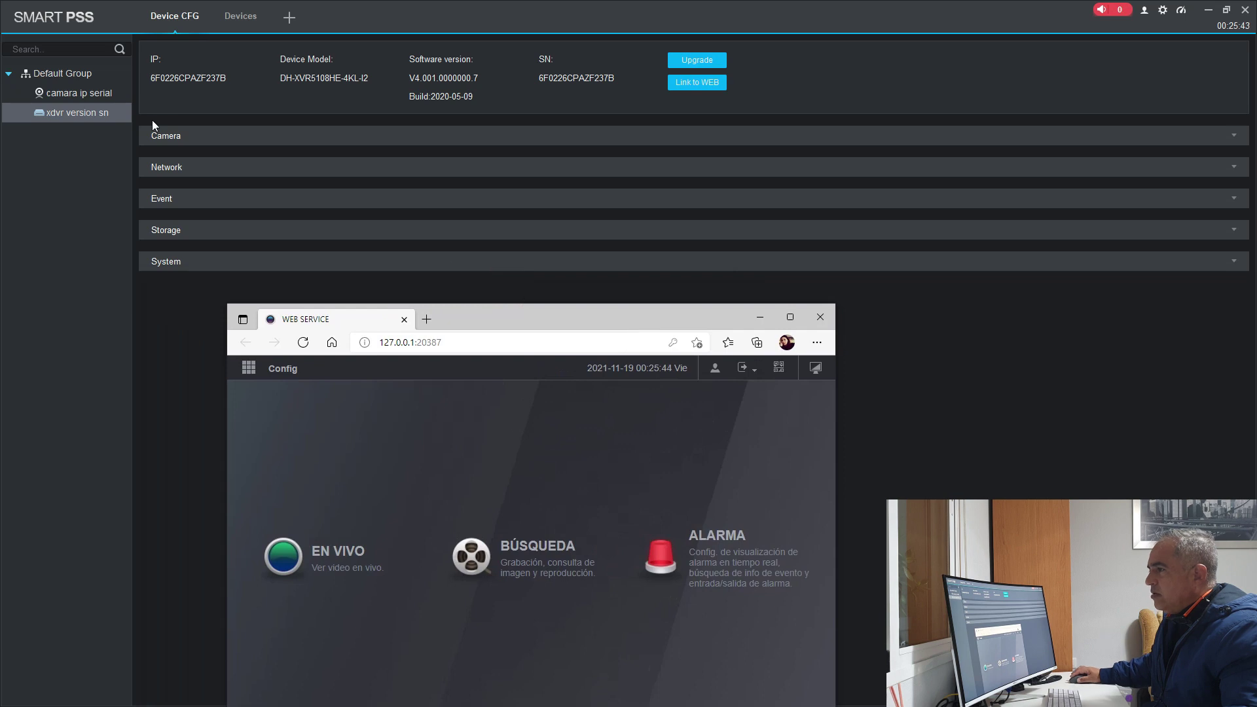
pyautogui.click(177, 139)
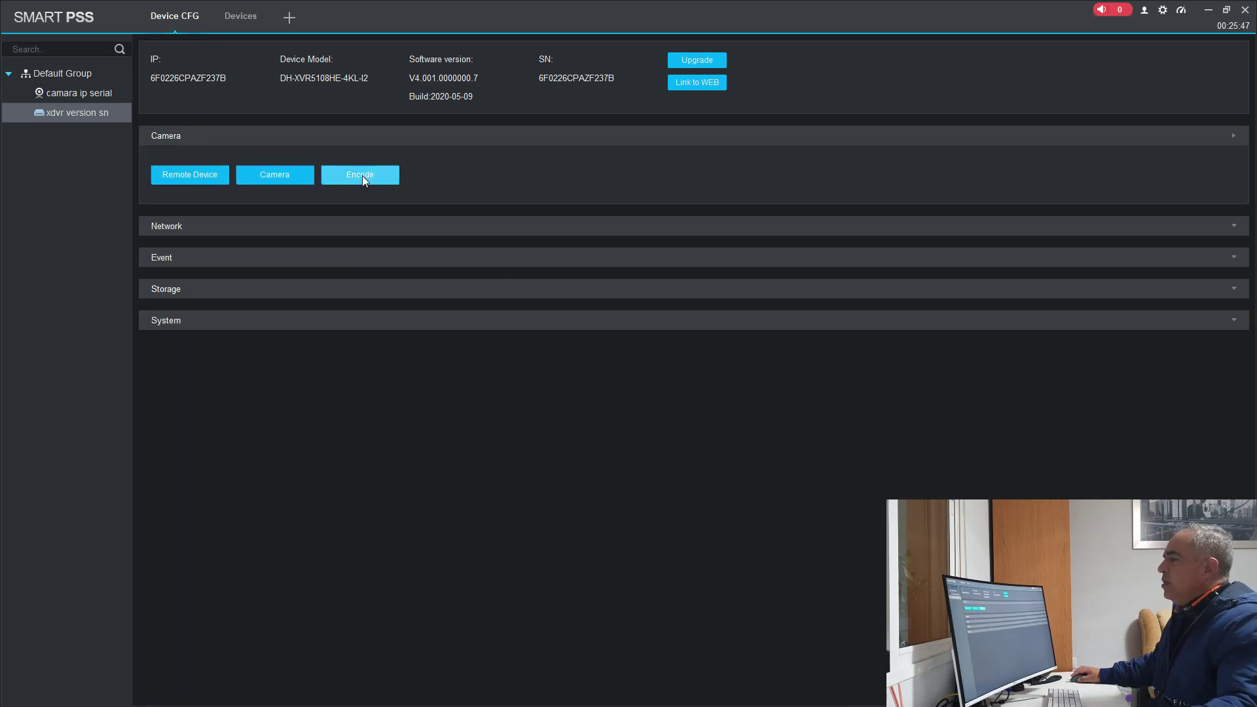
pyautogui.click(164, 230)
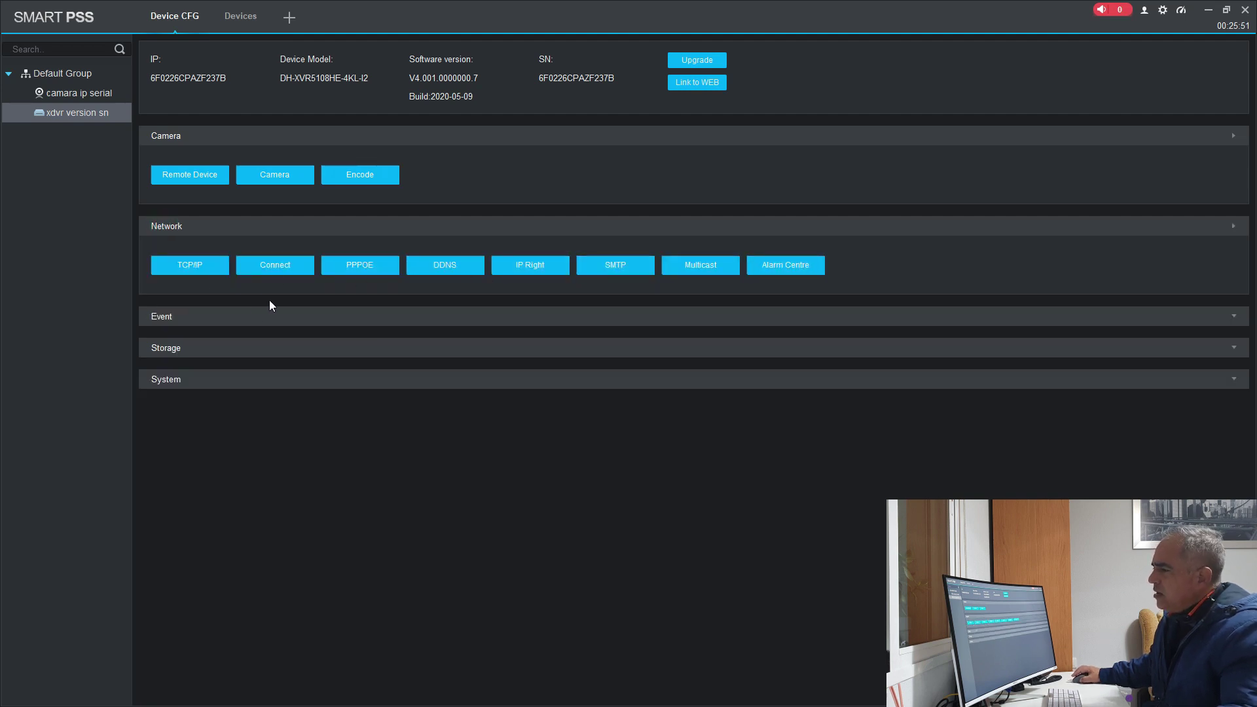
pyautogui.click(175, 320)
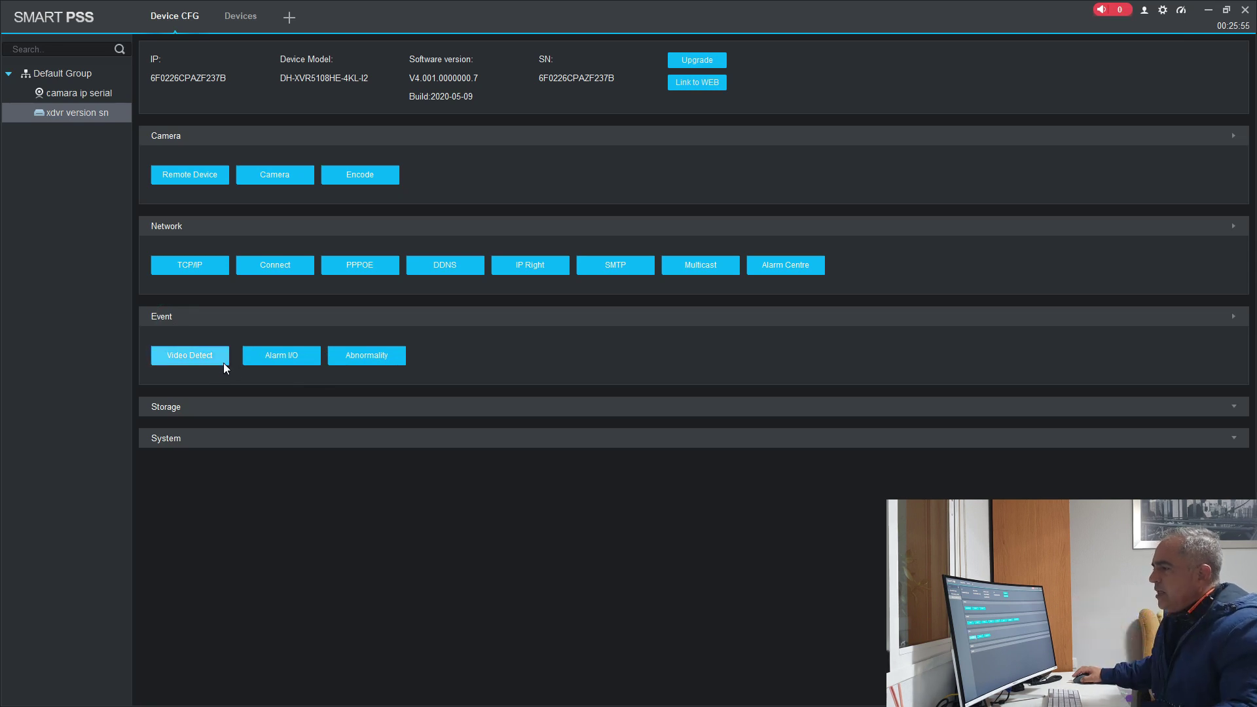
pyautogui.click(1209, 10)
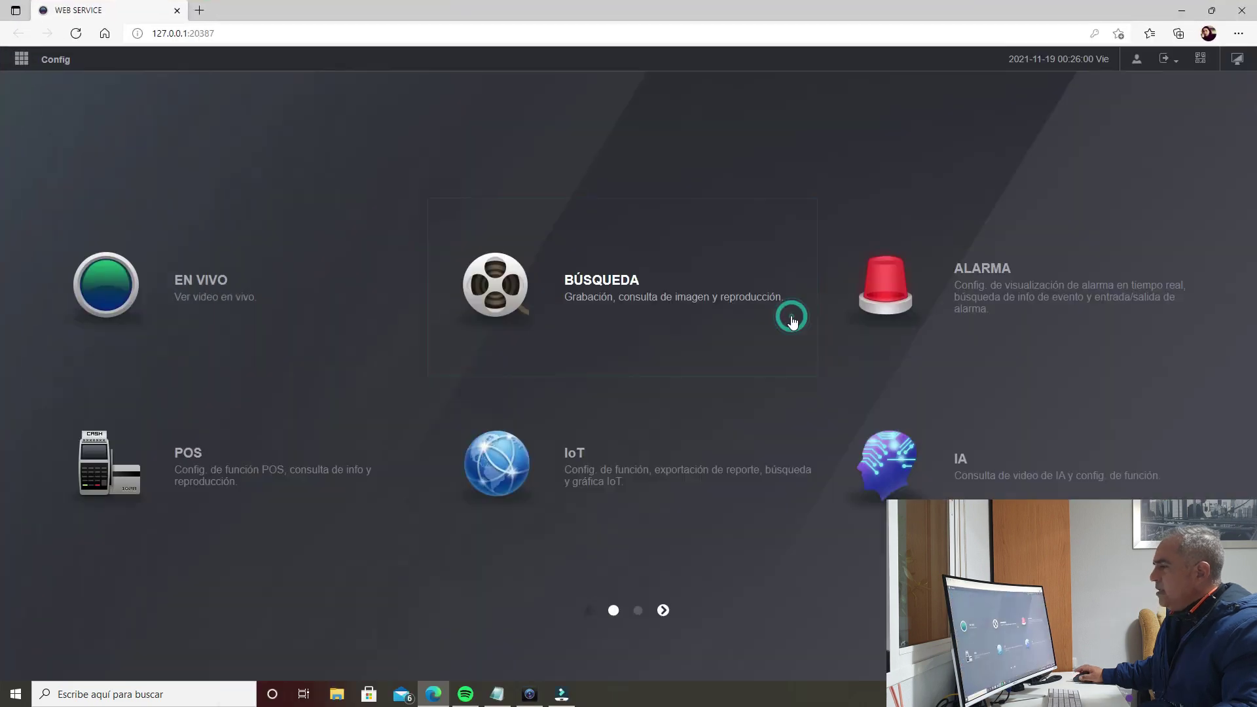
# Step: Maximize the XVR web page, briefly bring SmartPSS forward and hide it, then start a Windows search
pyautogui.click(791, 317)
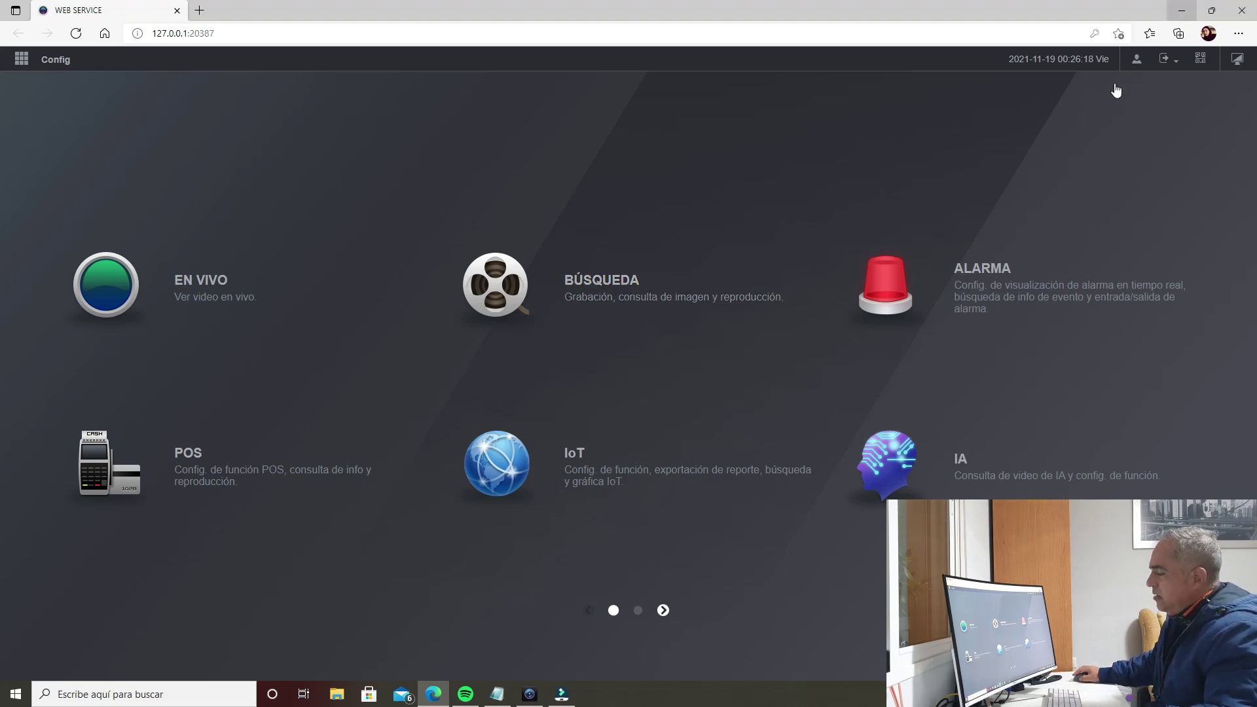
pyautogui.click(529, 694)
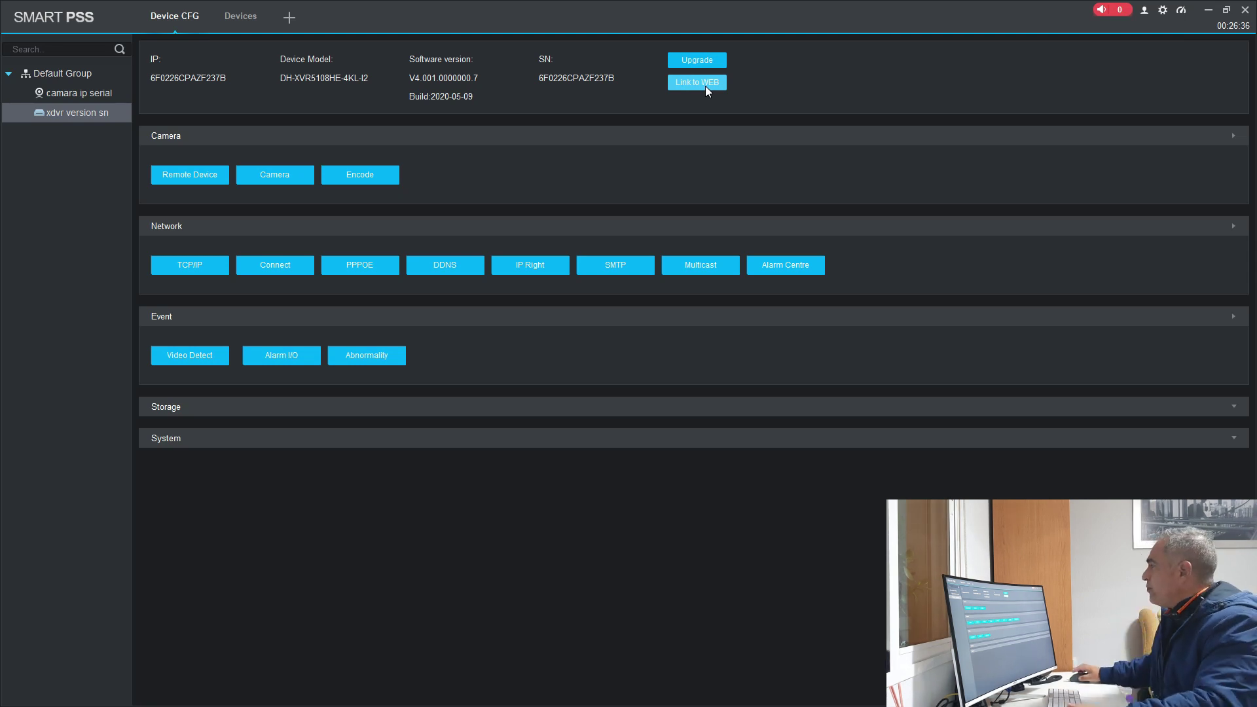
pyautogui.click(1208, 9)
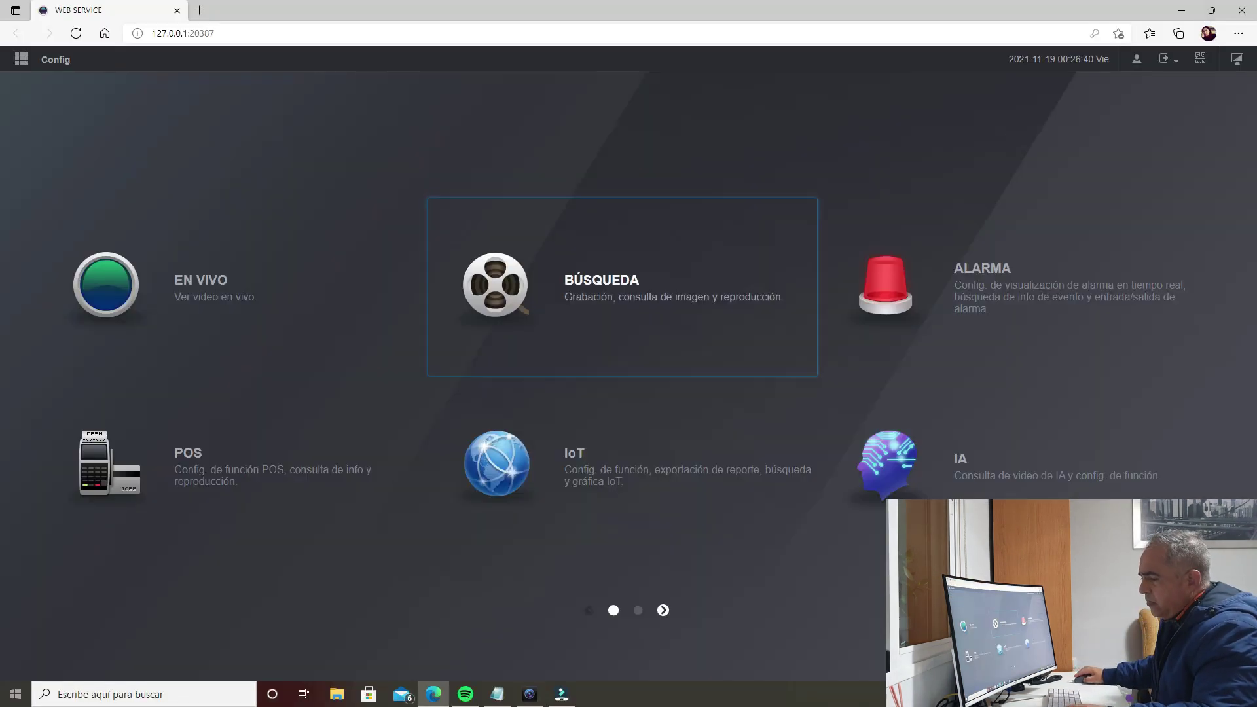
pyautogui.click(171, 686)
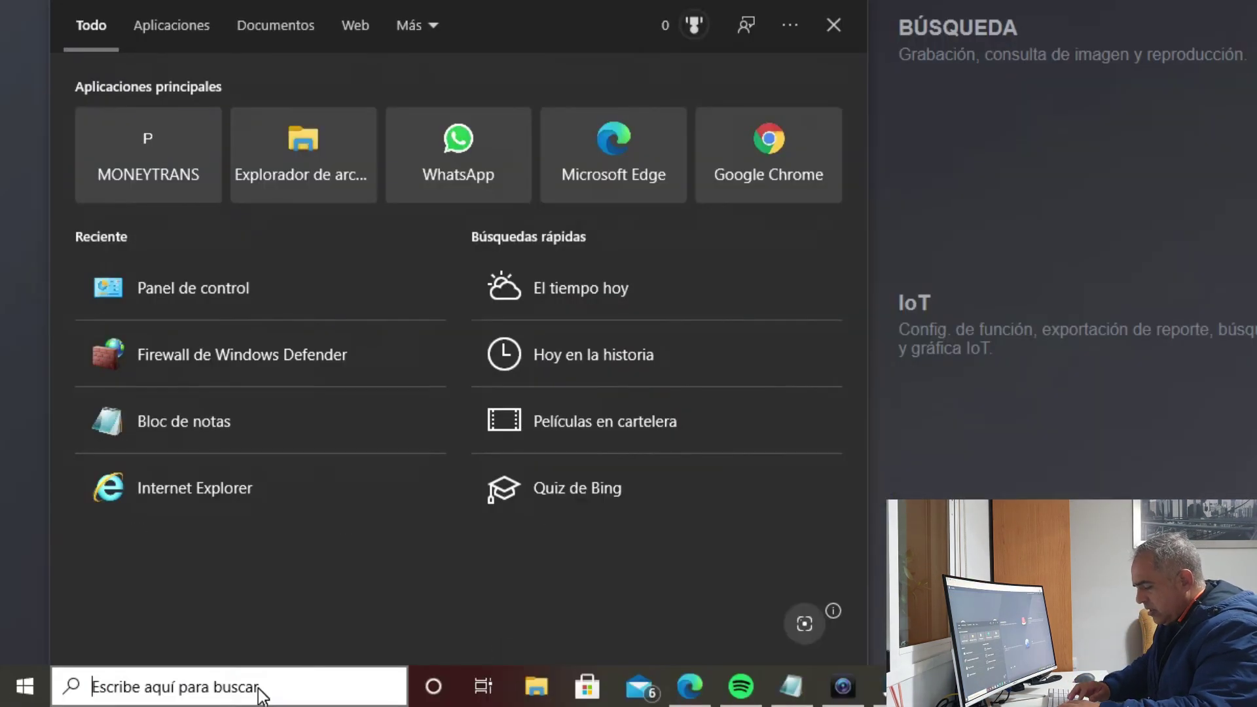
# Step: Search 'fi', open Windows Defender Firewall to check its status, then close it
pyautogui.write('fi')
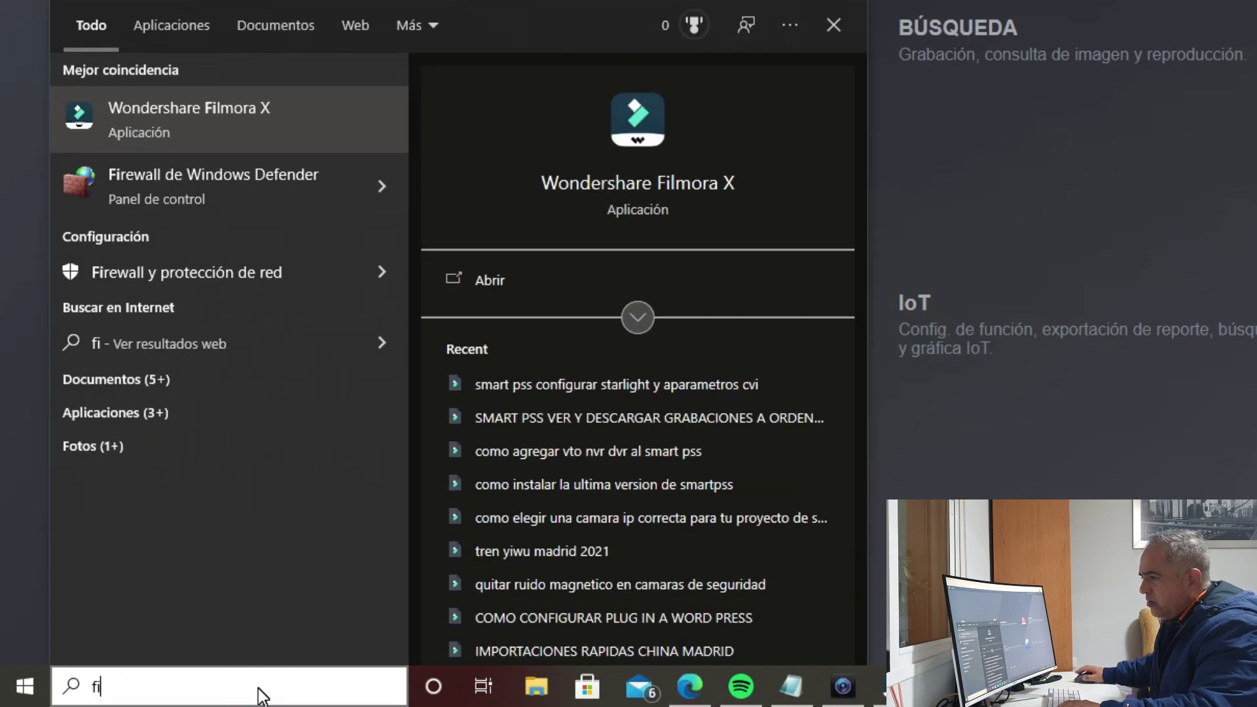
pyautogui.click(230, 197)
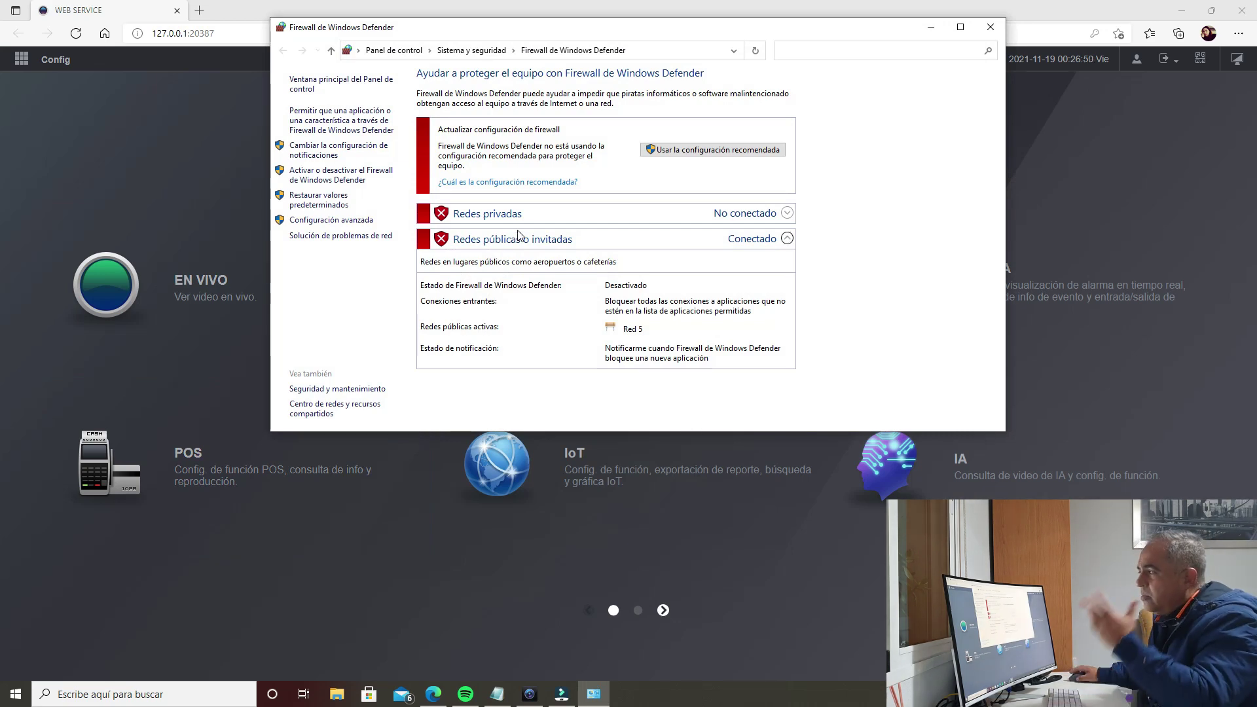
pyautogui.click(991, 28)
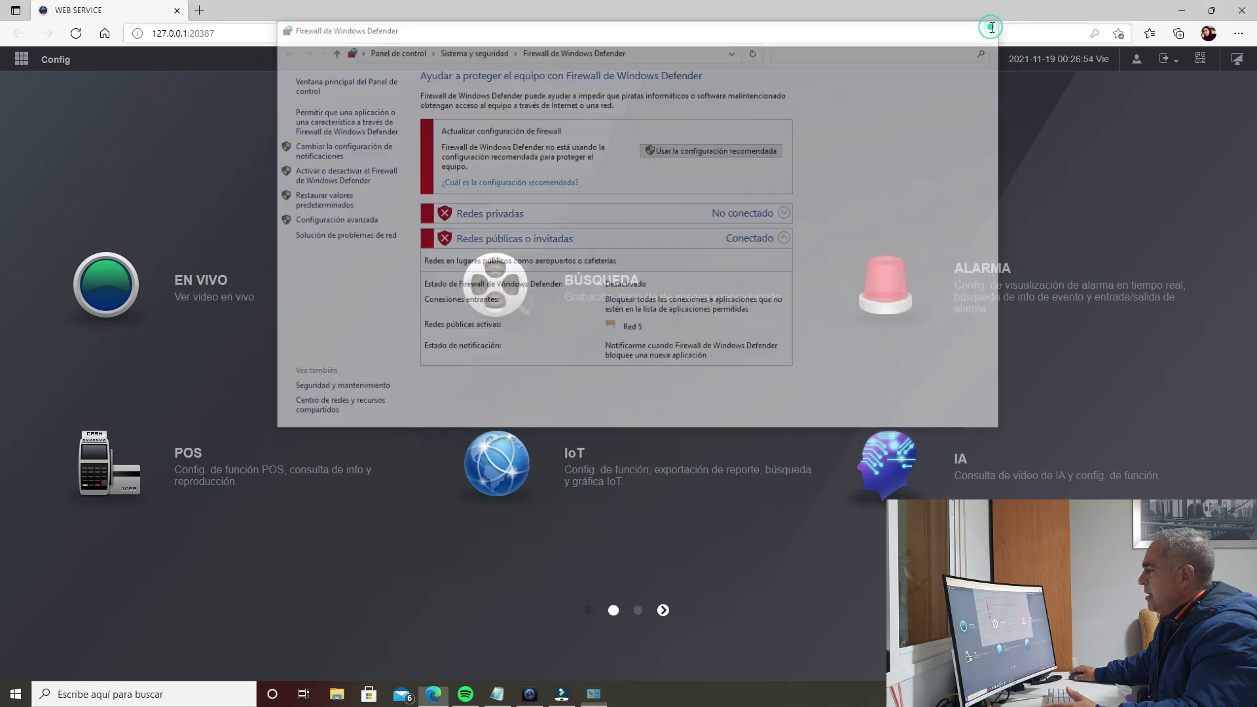
# Step: Show SmartPSS's Devices list, start an export and browse Local Path, then cancel without saving
pyautogui.click(529, 695)
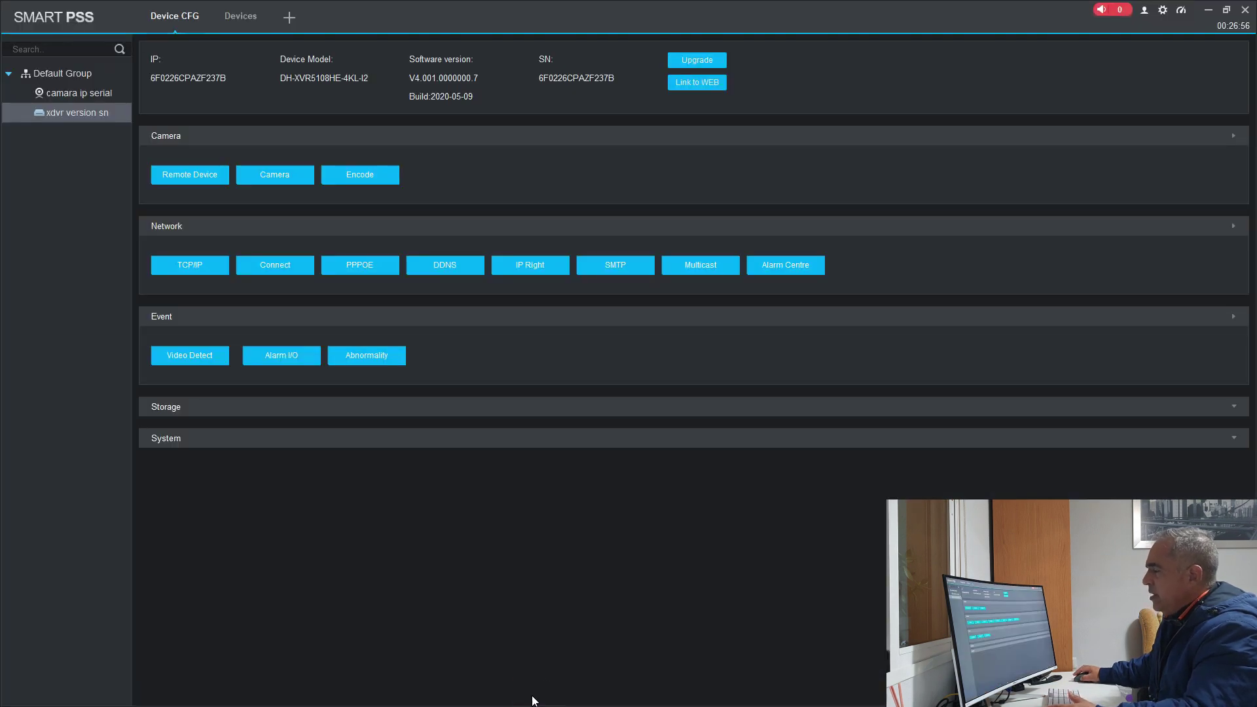
pyautogui.click(226, 15)
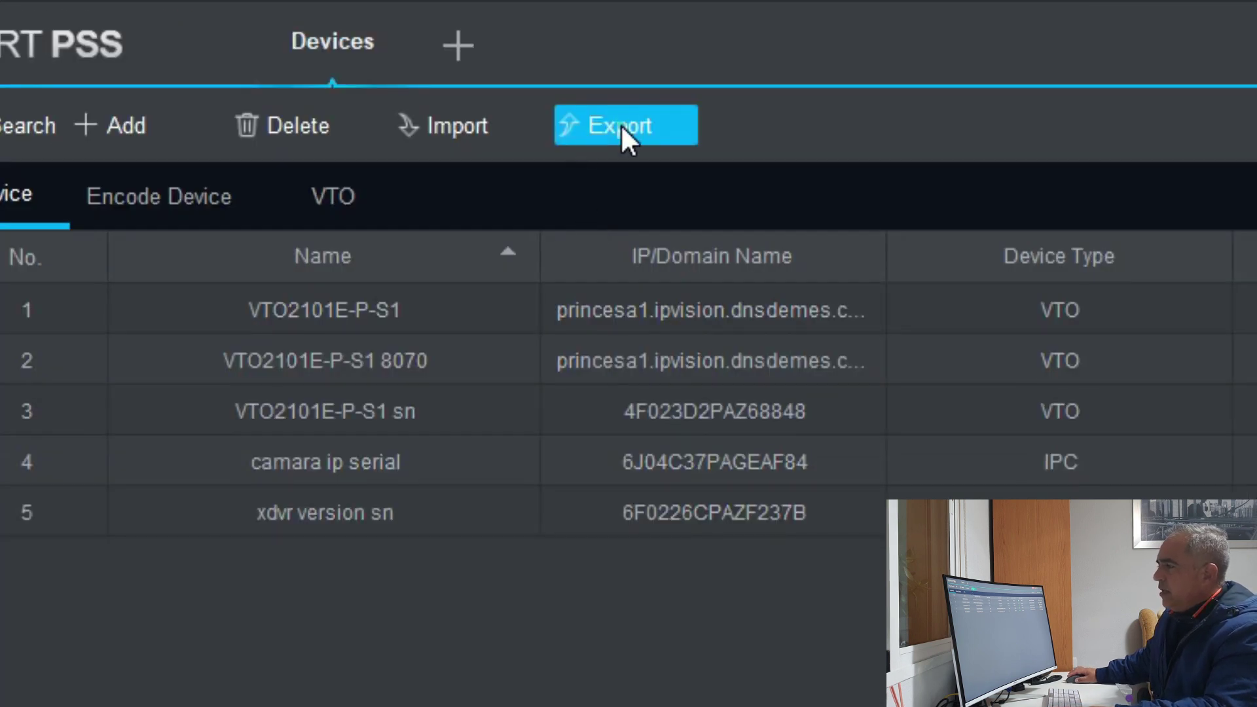
pyautogui.click(620, 124)
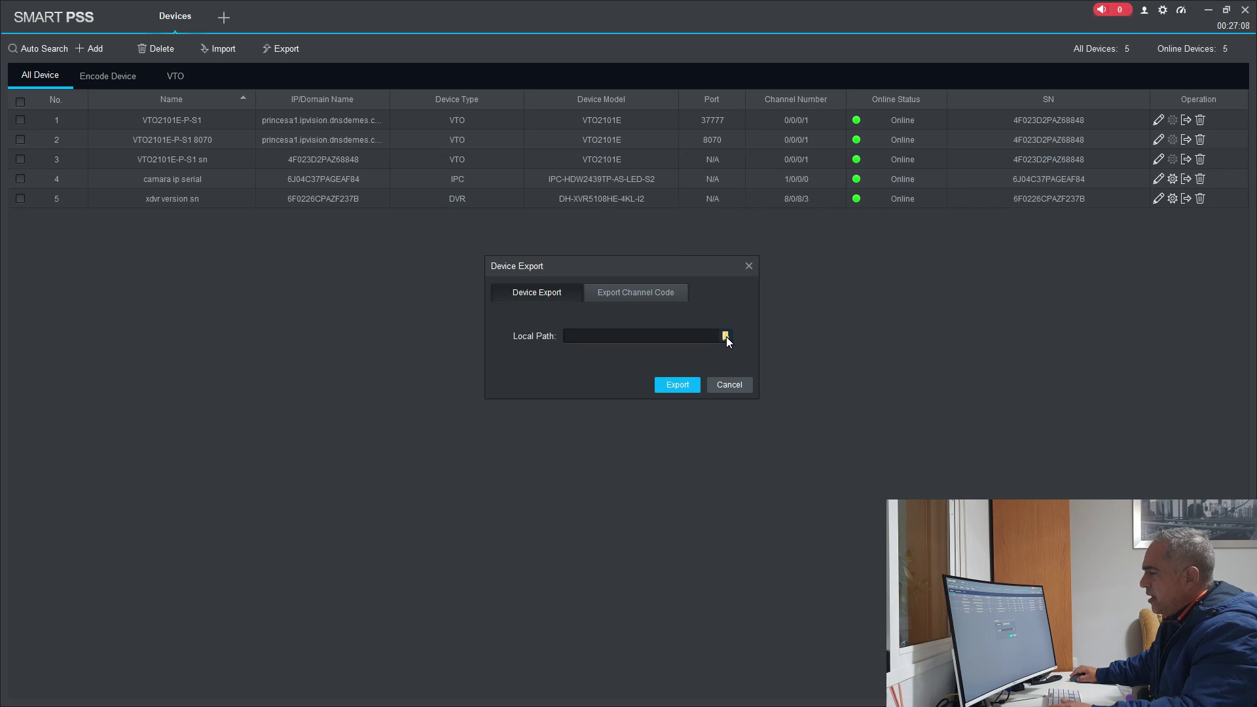
pyautogui.click(726, 337)
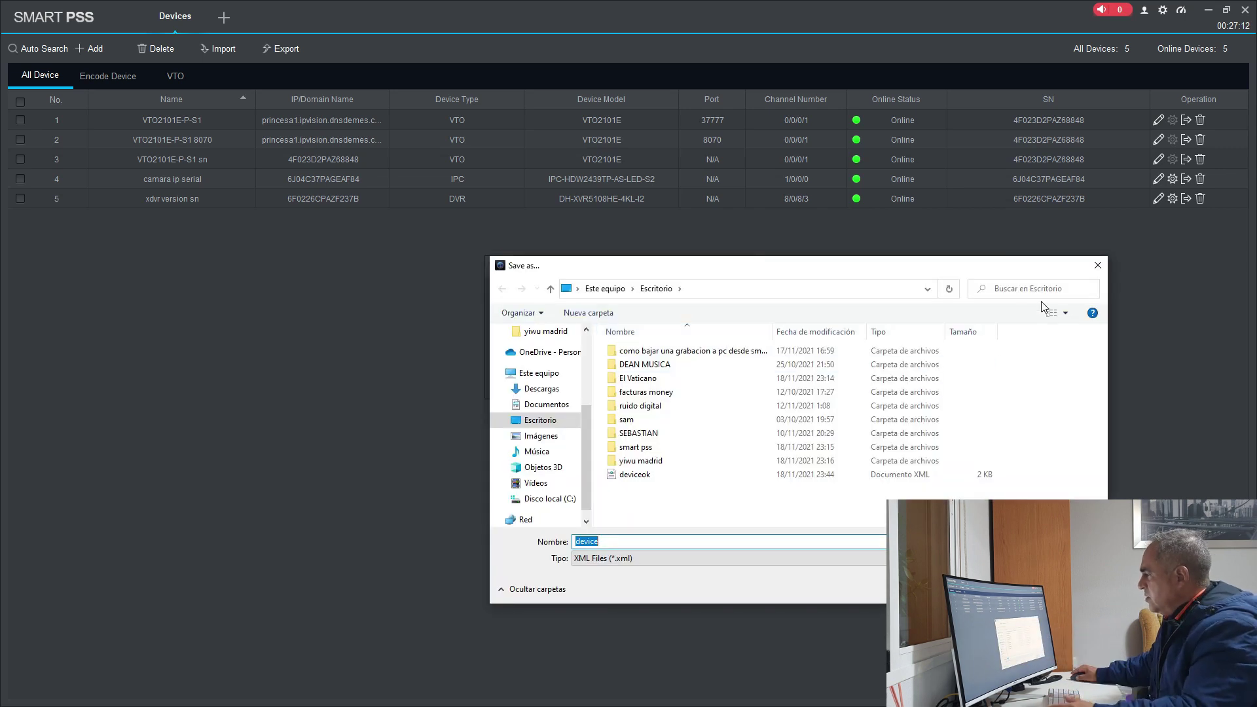
pyautogui.click(1098, 265)
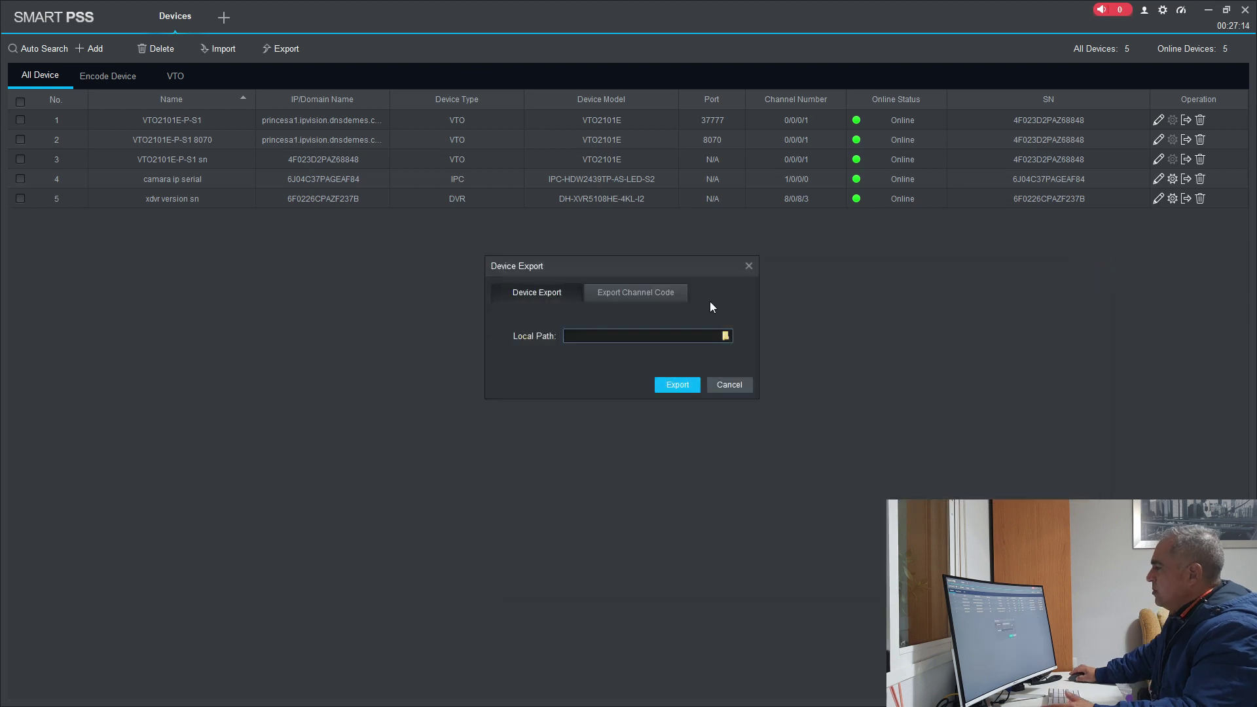
pyautogui.click(733, 383)
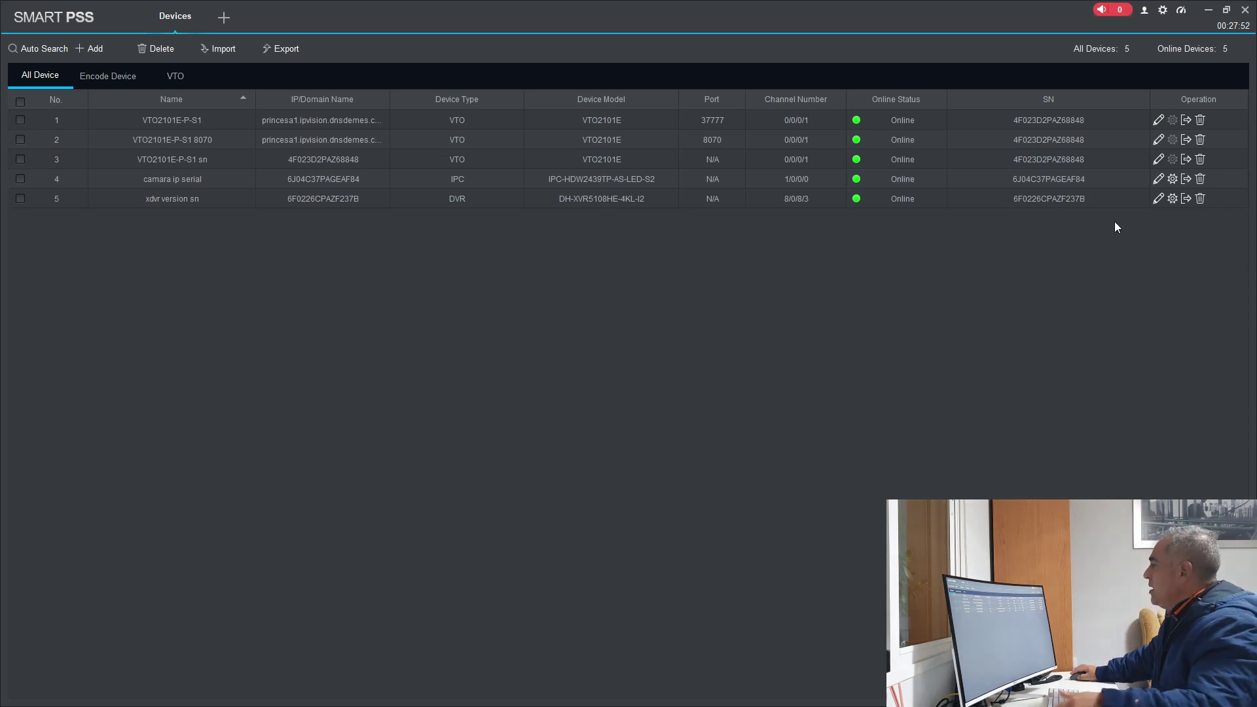
# Step: Delete the xdvr version sn device, then select all remaining devices and delete them too
pyautogui.click(1201, 201)
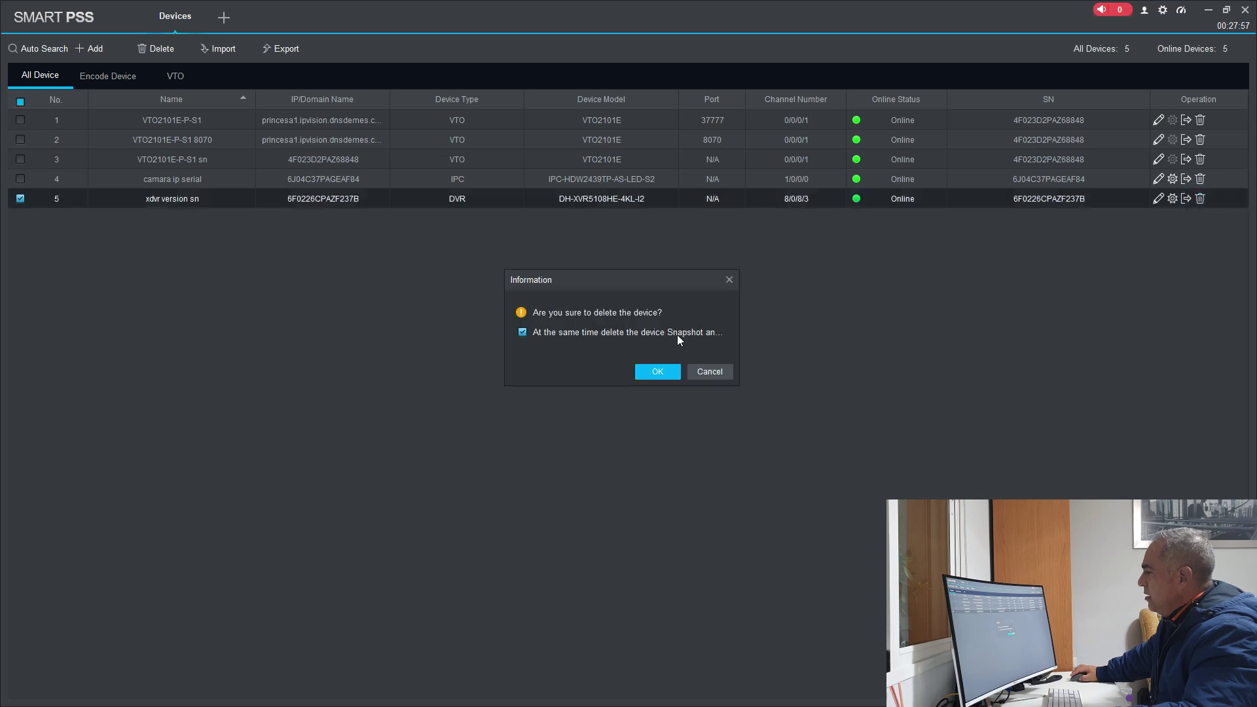
pyautogui.click(661, 371)
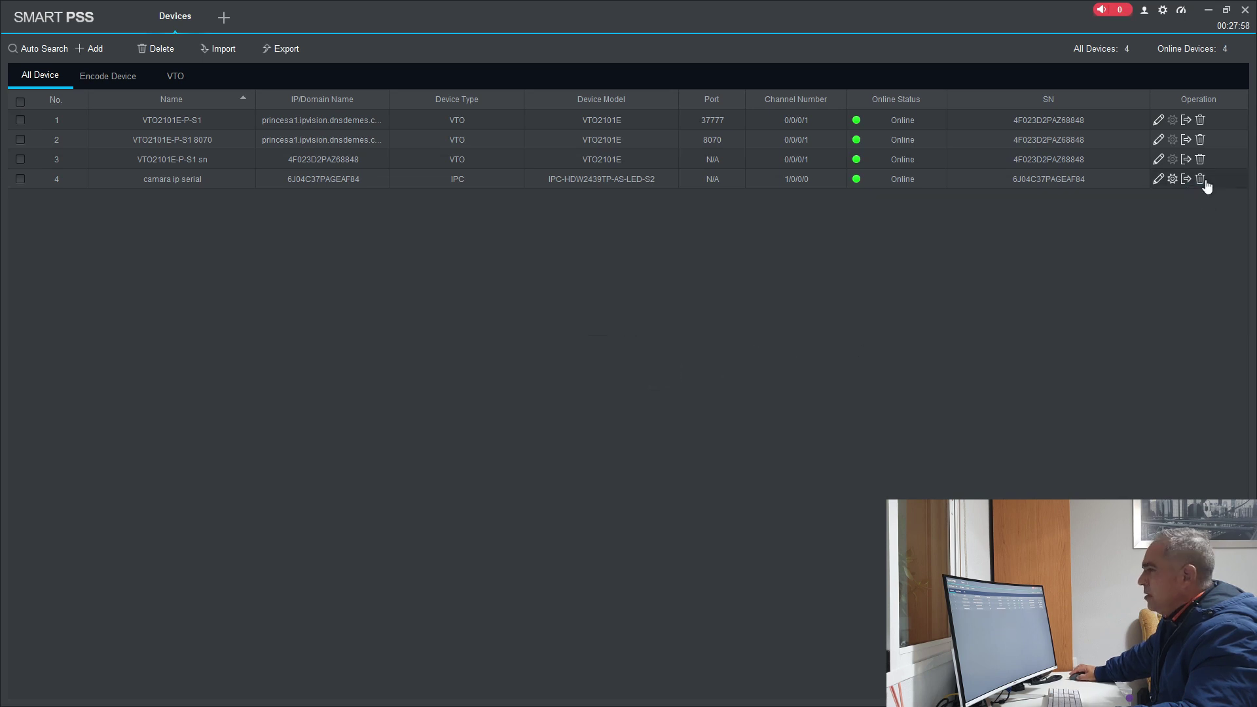
pyautogui.click(22, 134)
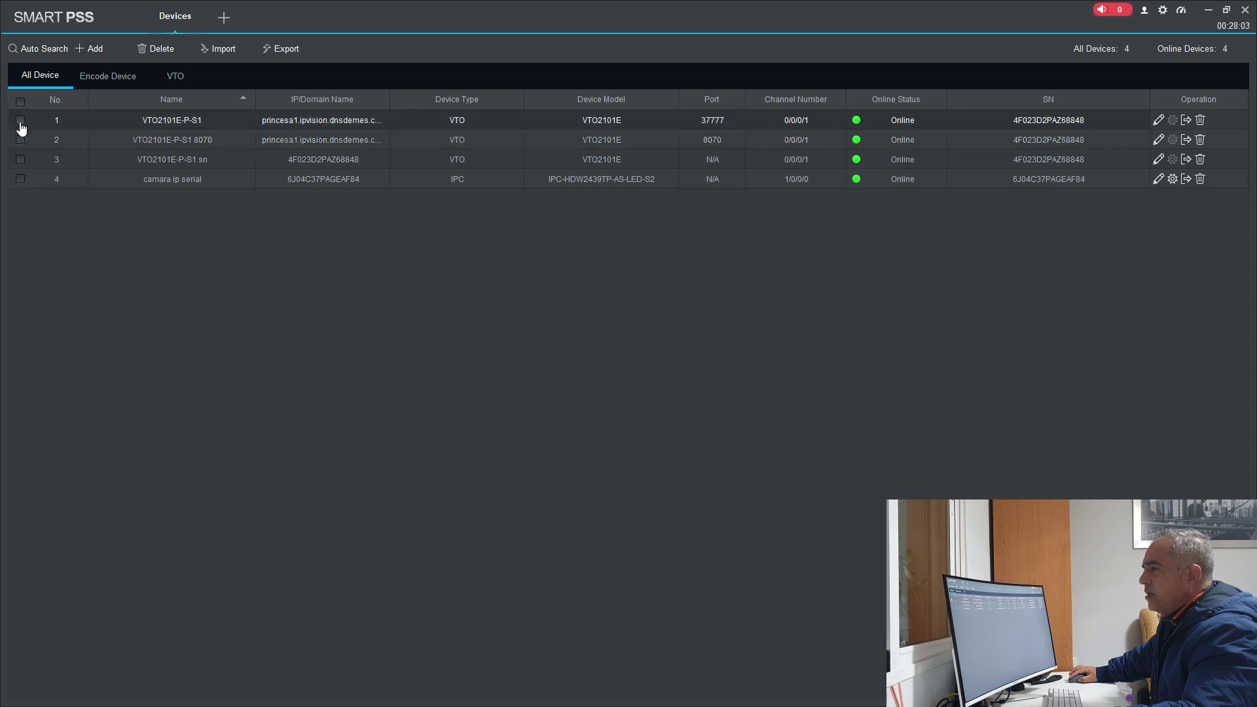
pyautogui.click(20, 121)
pyautogui.click(22, 131)
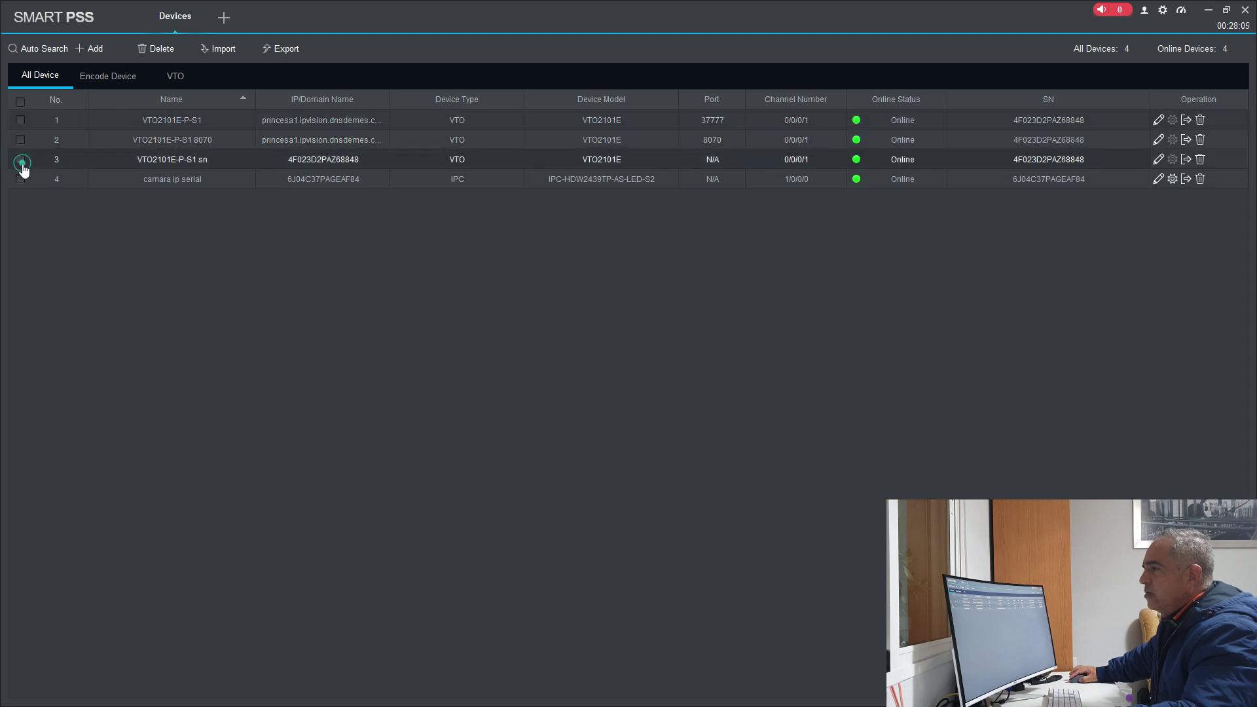
pyautogui.click(21, 179)
pyautogui.click(19, 101)
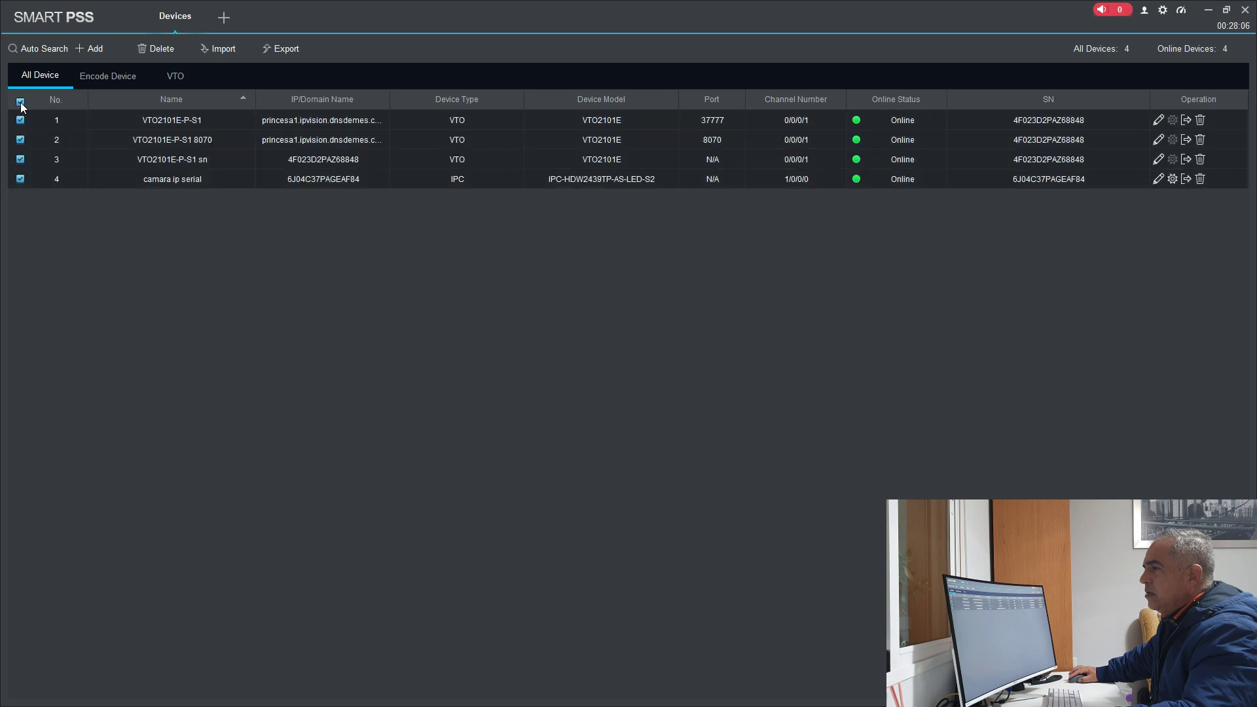
pyautogui.click(163, 50)
pyautogui.click(653, 371)
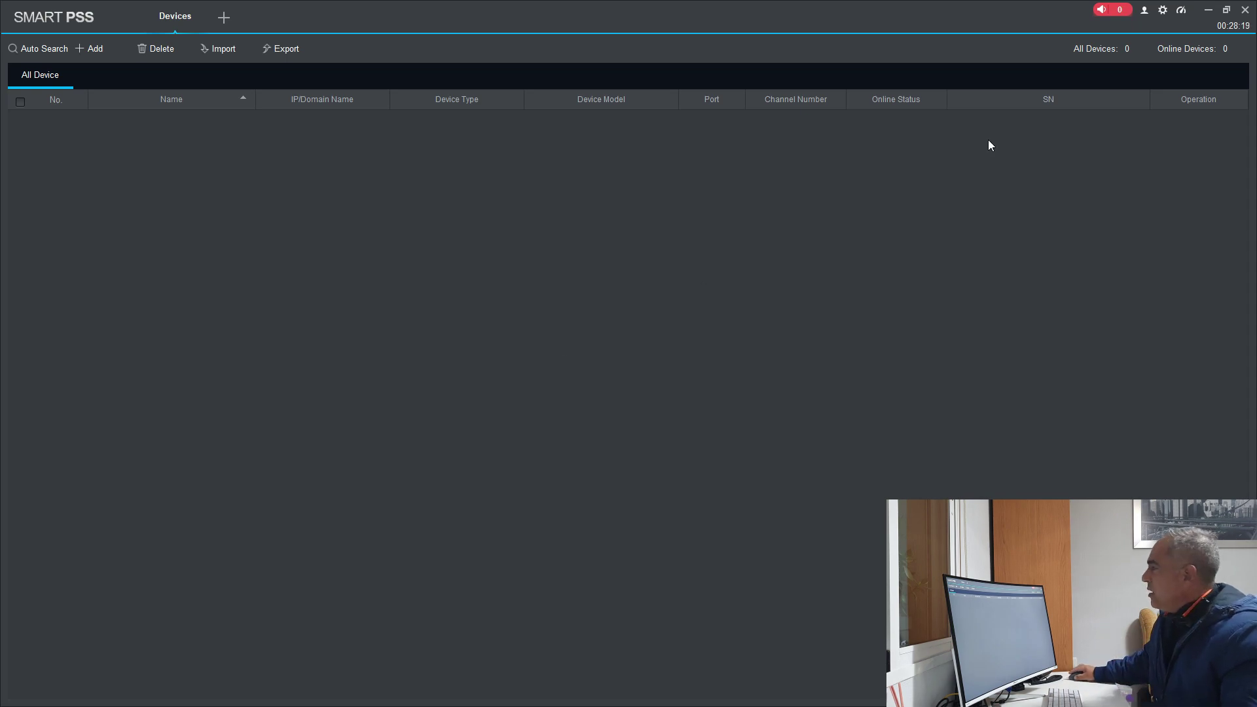
# Step: Minimize SmartPSS and the browser, then move and open the deviceok file on the desktop
pyautogui.click(1208, 11)
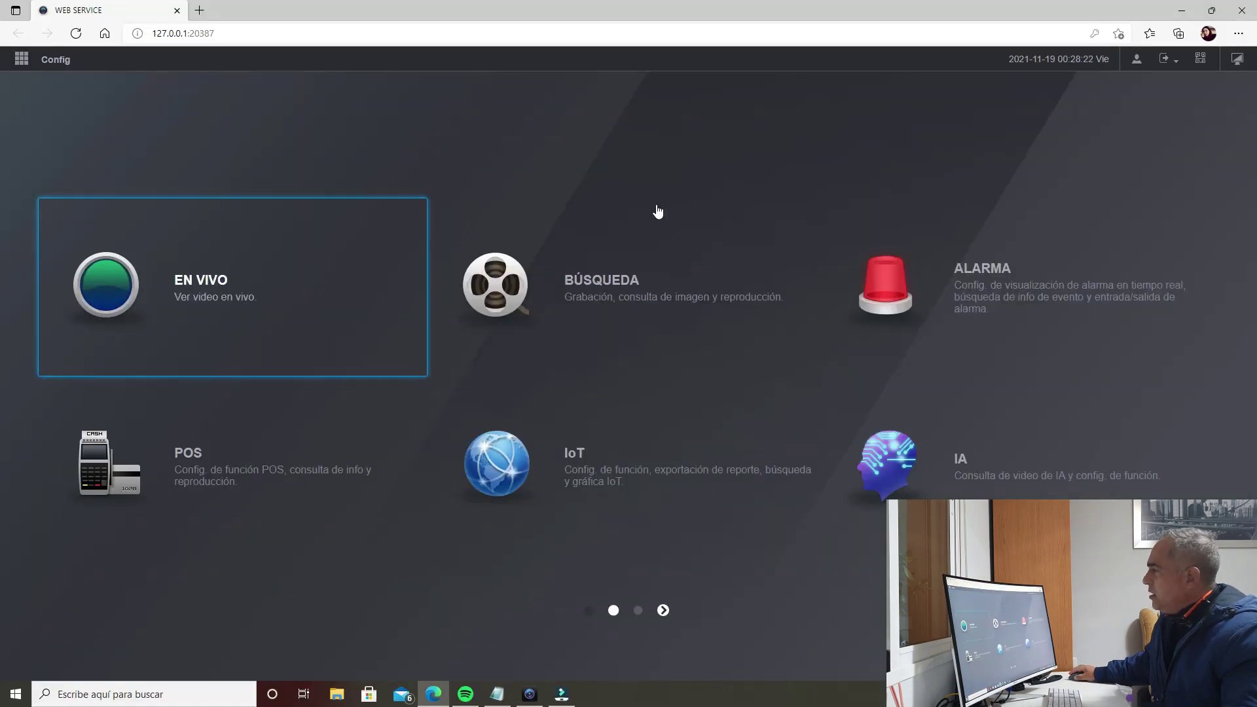
pyautogui.click(1183, 12)
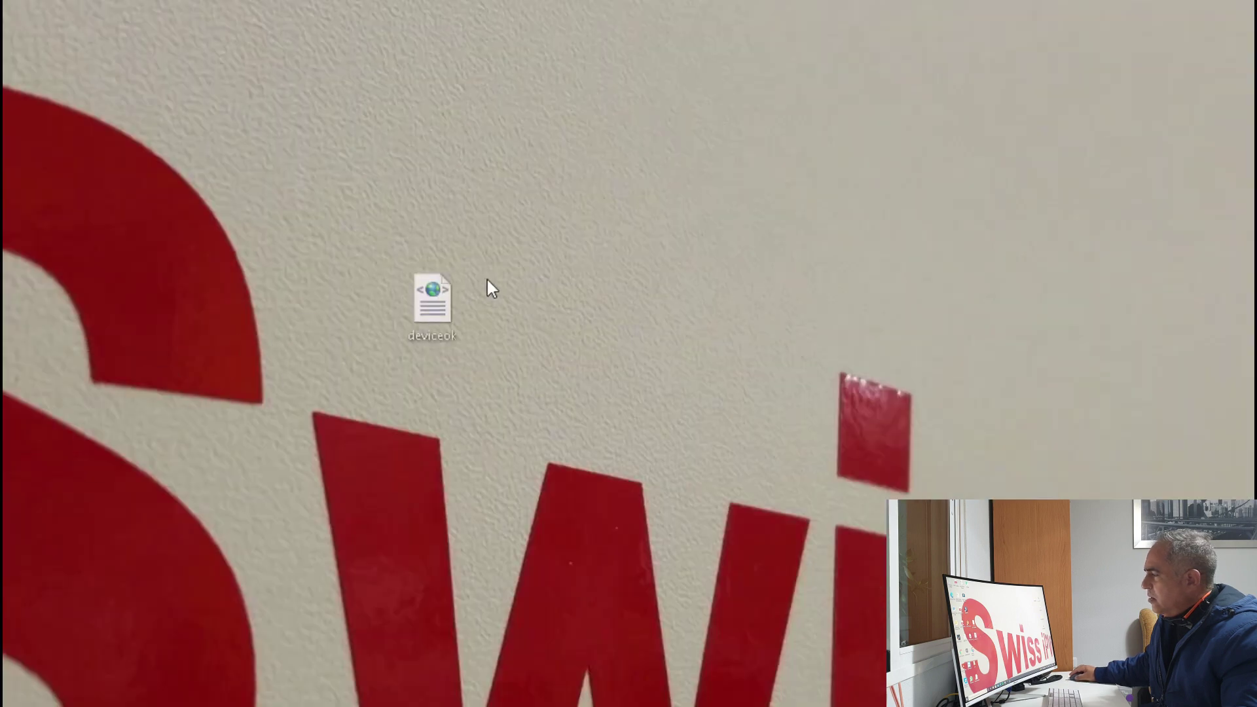
pyautogui.moveTo(493, 288); pyautogui.dragTo(544, 223)
pyautogui.rightClick(546, 224)
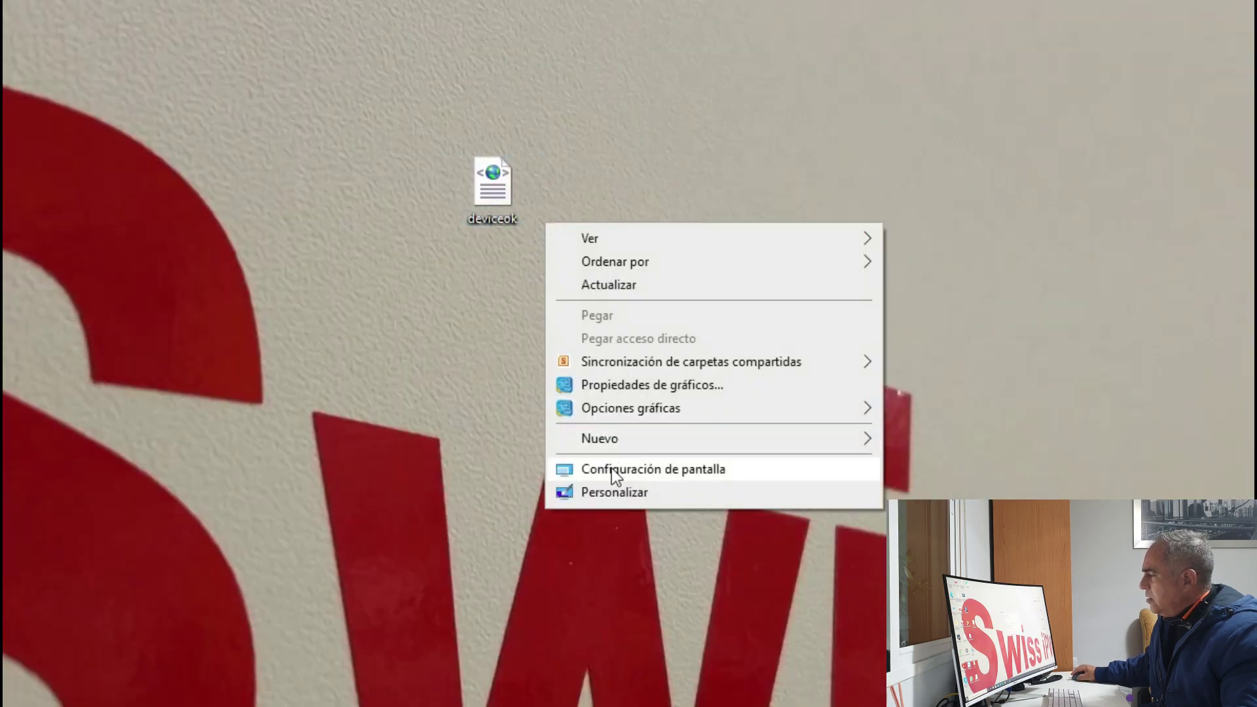
pyautogui.doubleClick(493, 183)
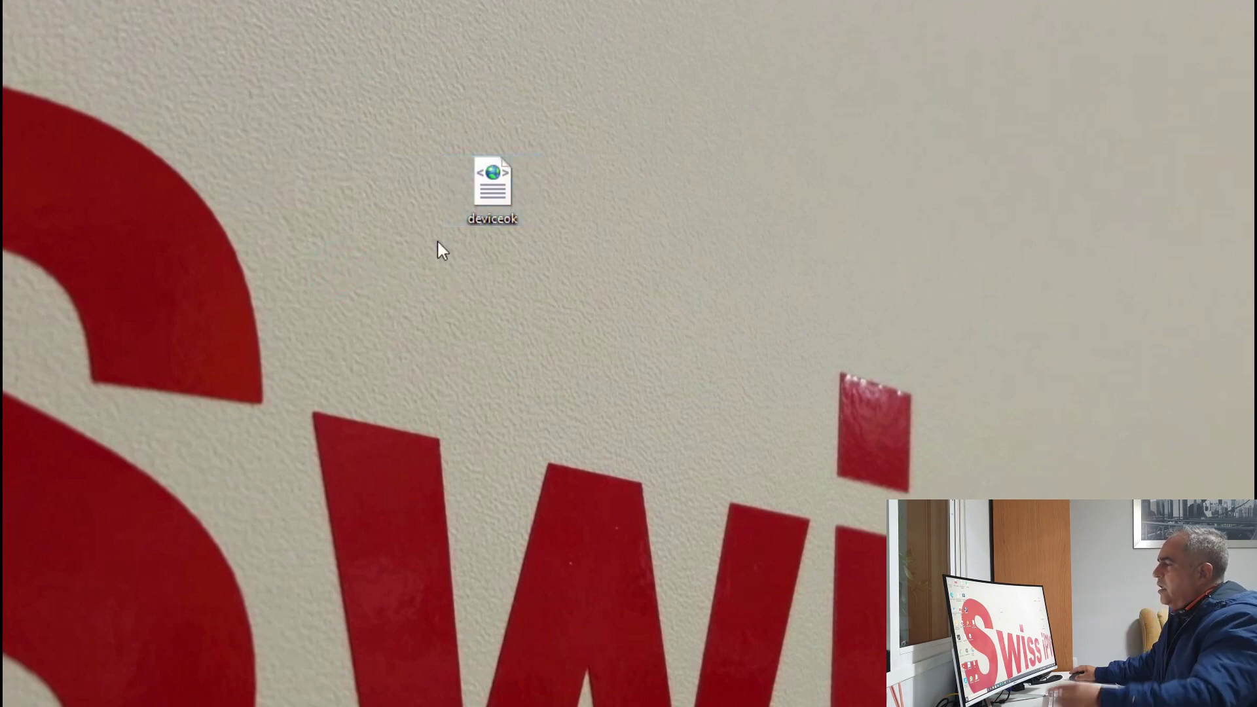
# Step: Check deviceok's Properties, a 1,03 KB XML file, then relaunch SmartPSS from the desktop
pyautogui.rightClick(492, 195)
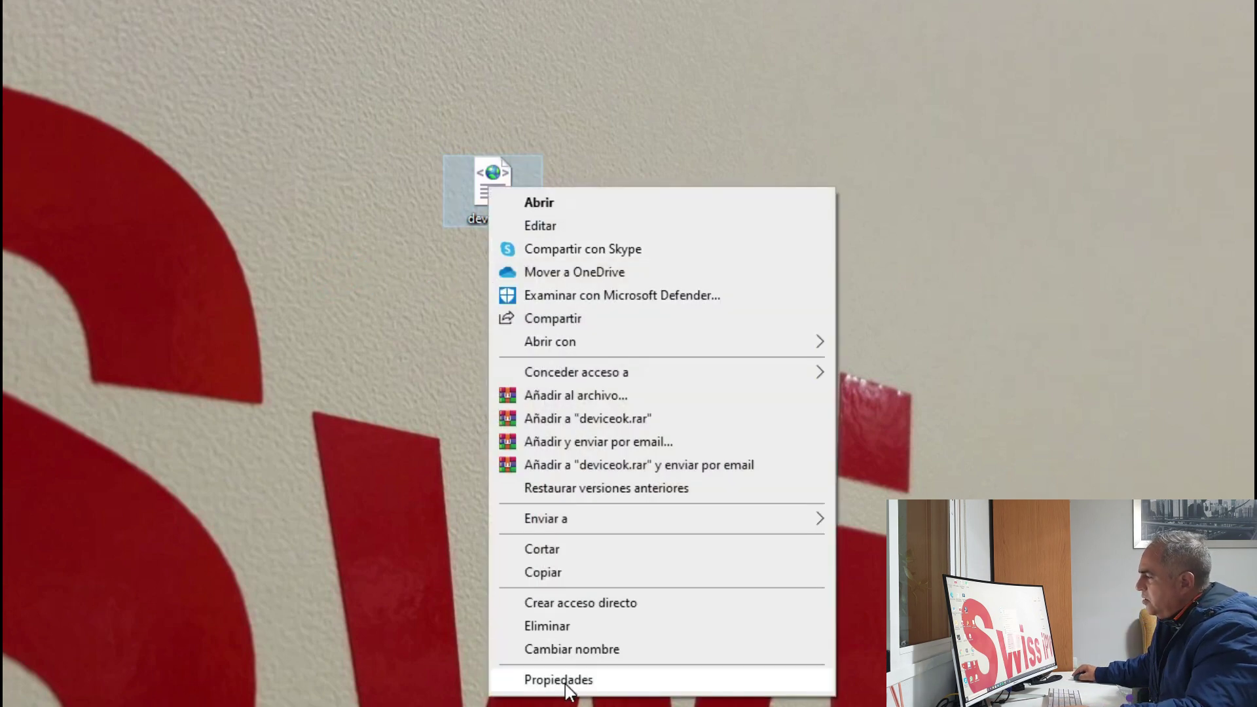
pyautogui.click(567, 684)
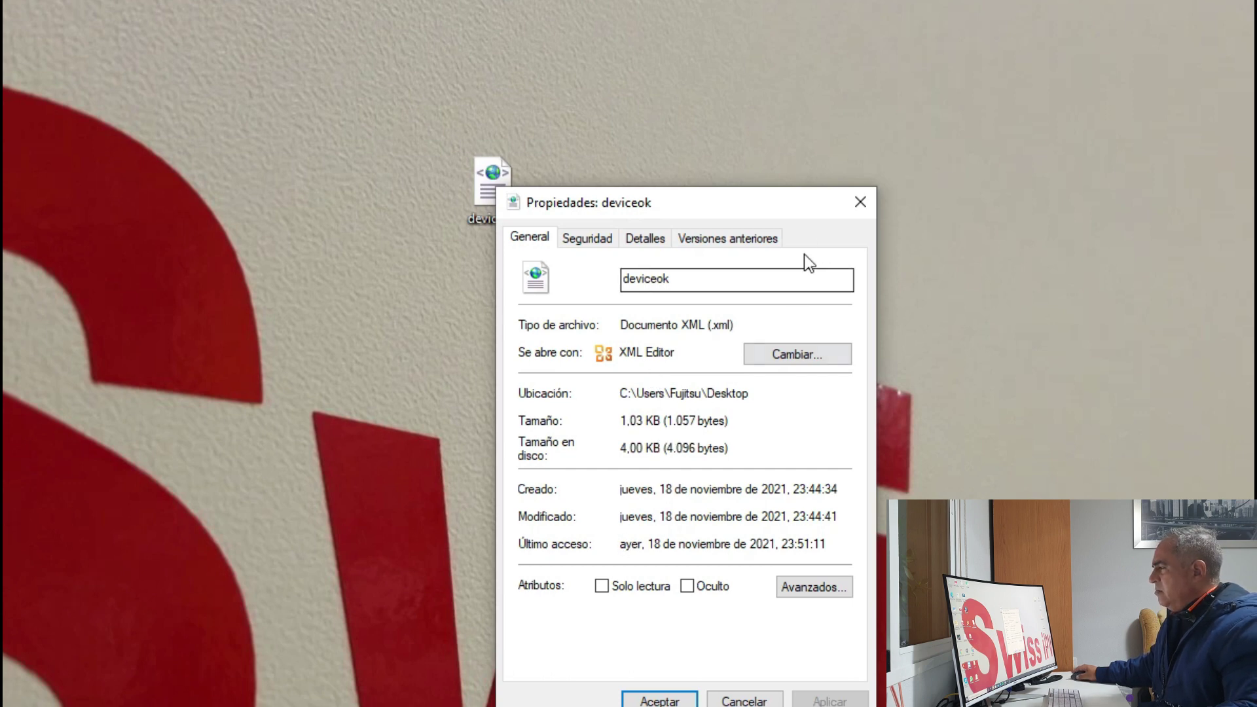
pyautogui.click(857, 199)
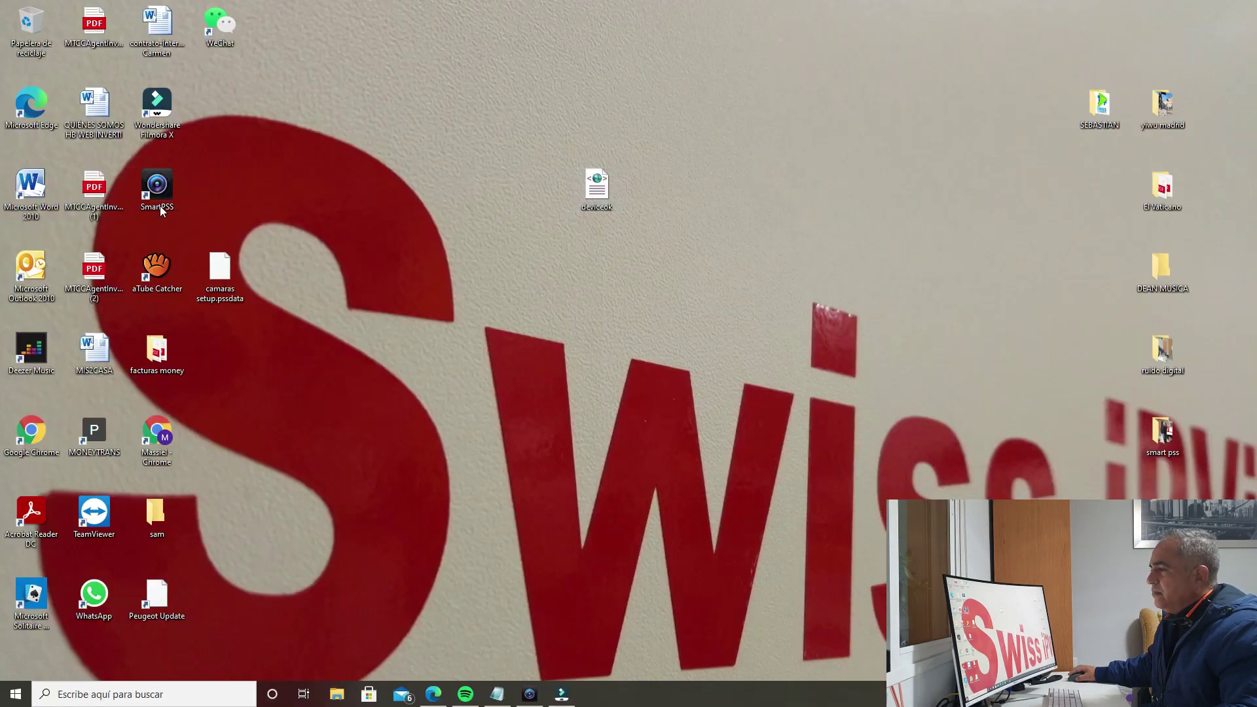
pyautogui.doubleClick(160, 211)
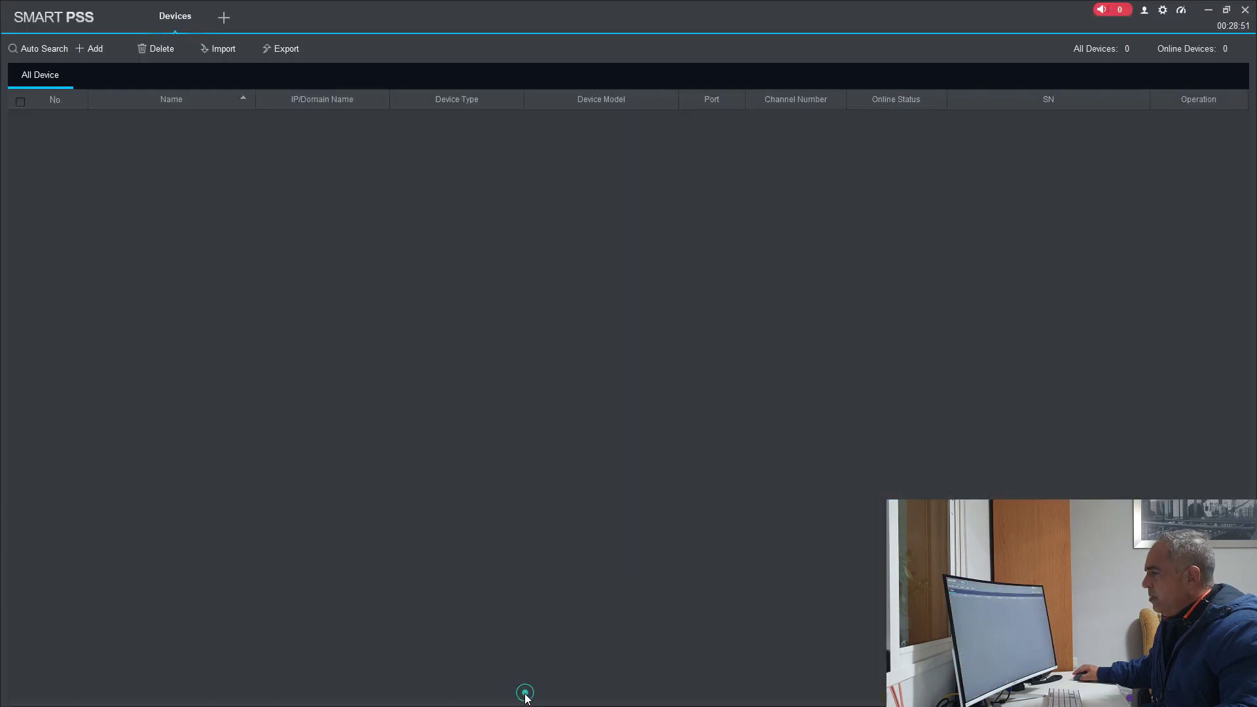
# Step: Import the device list from deviceok.xml via Local Path and acknowledge the success message
pyautogui.click(235, 50)
pyautogui.click(725, 336)
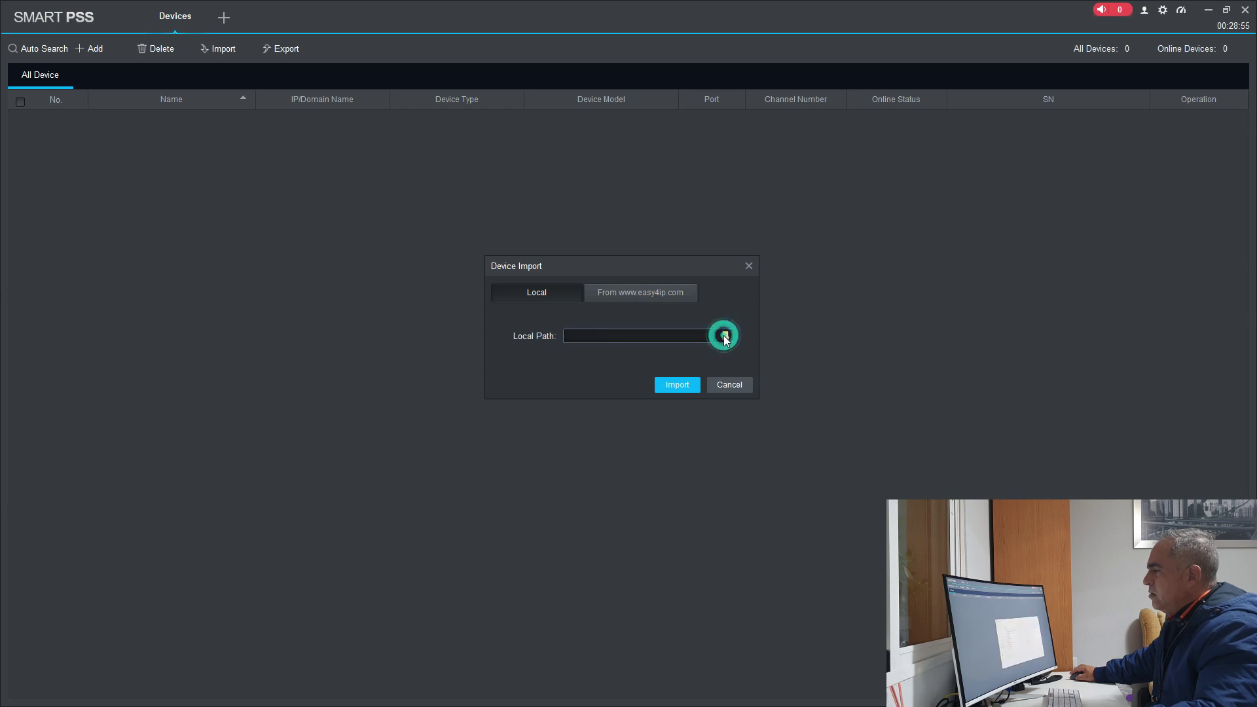
pyautogui.click(632, 476)
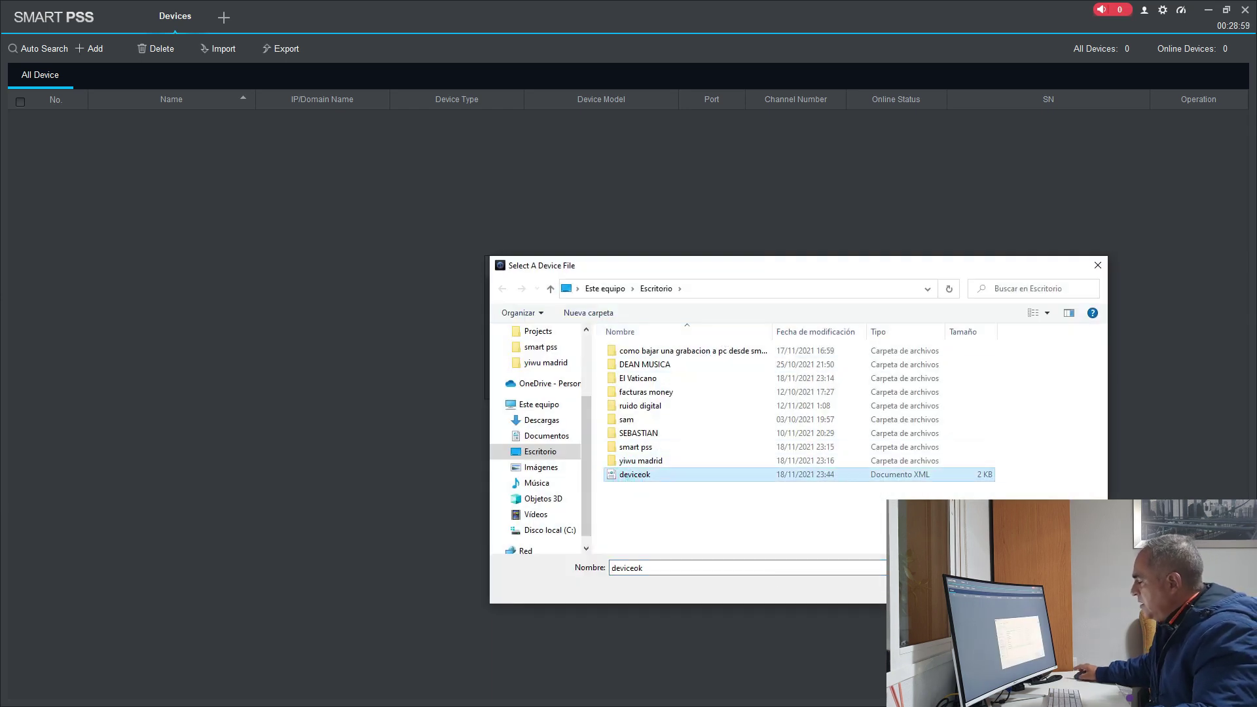
pyautogui.press('Return')
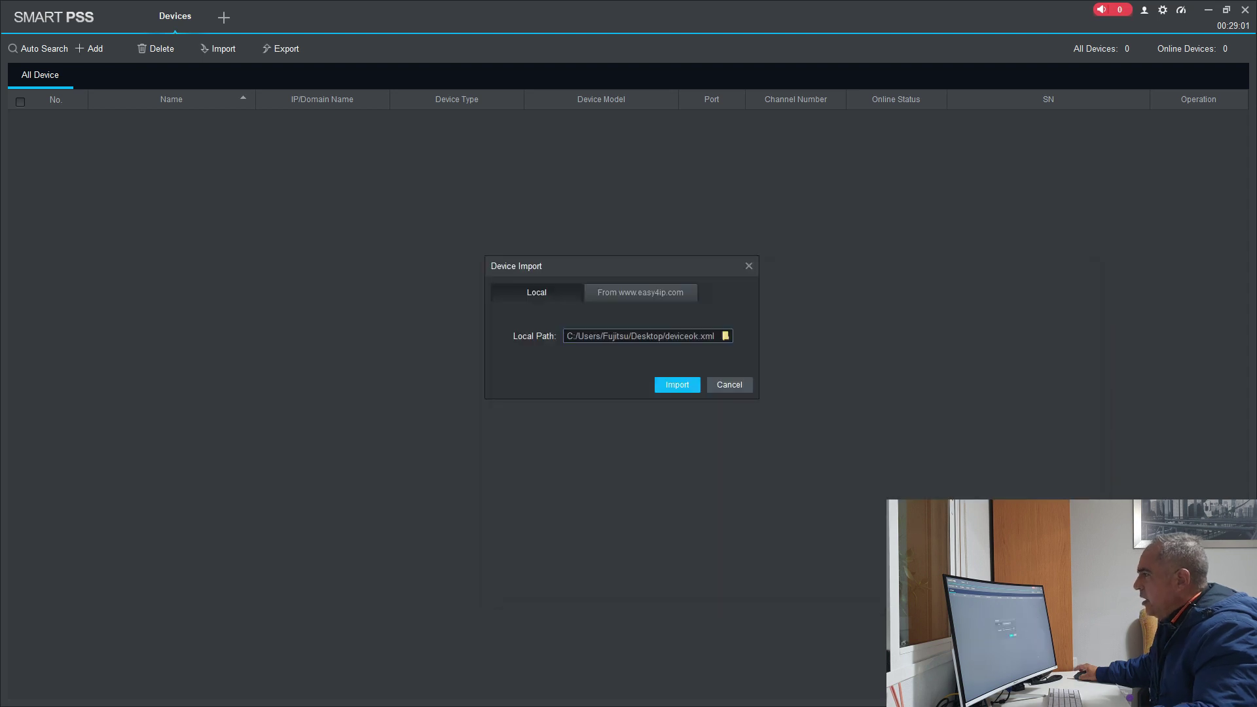
pyautogui.click(681, 385)
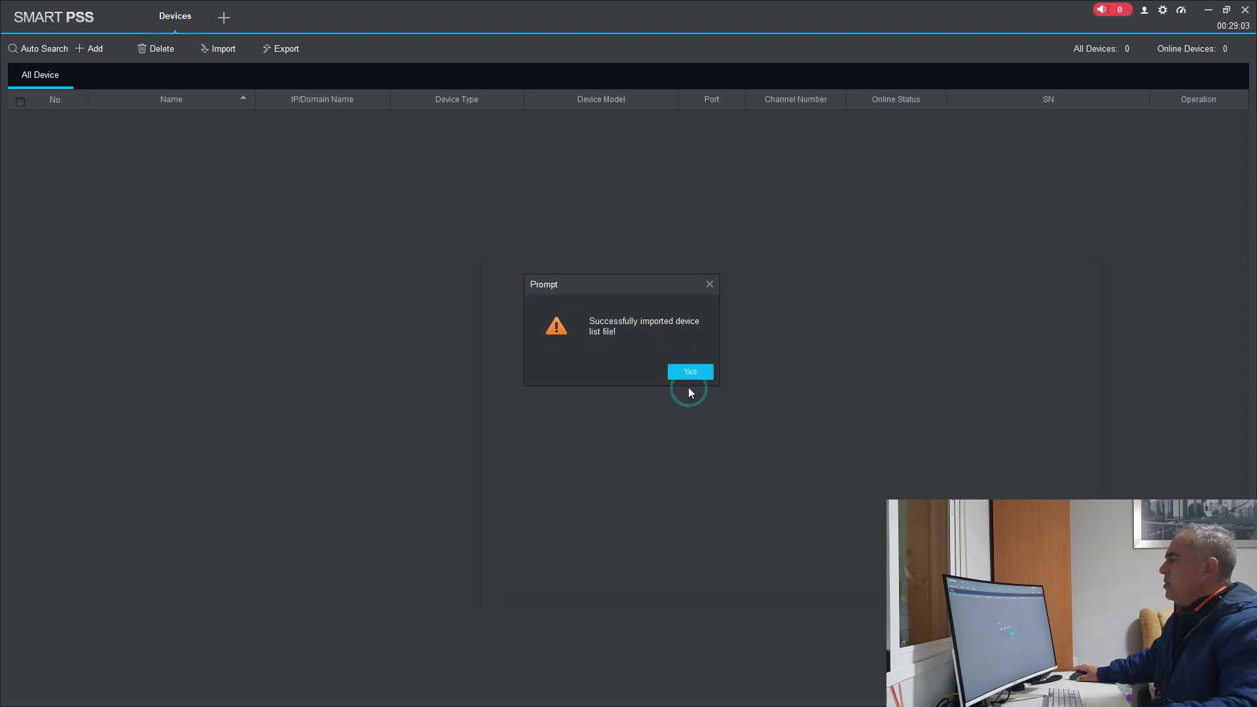
pyautogui.click(697, 372)
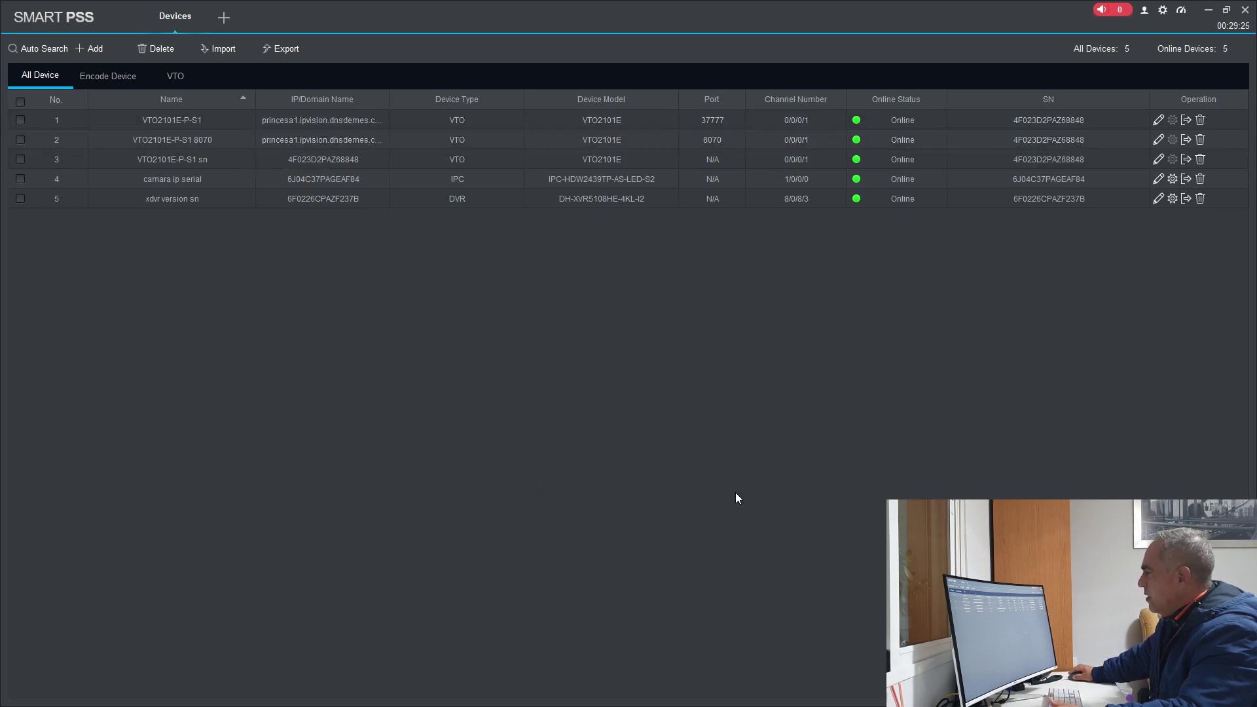
# Step: Open Device CFG in a new tab, select camara ip serial, and launch its web page with Link to WEB
pyautogui.click(224, 17)
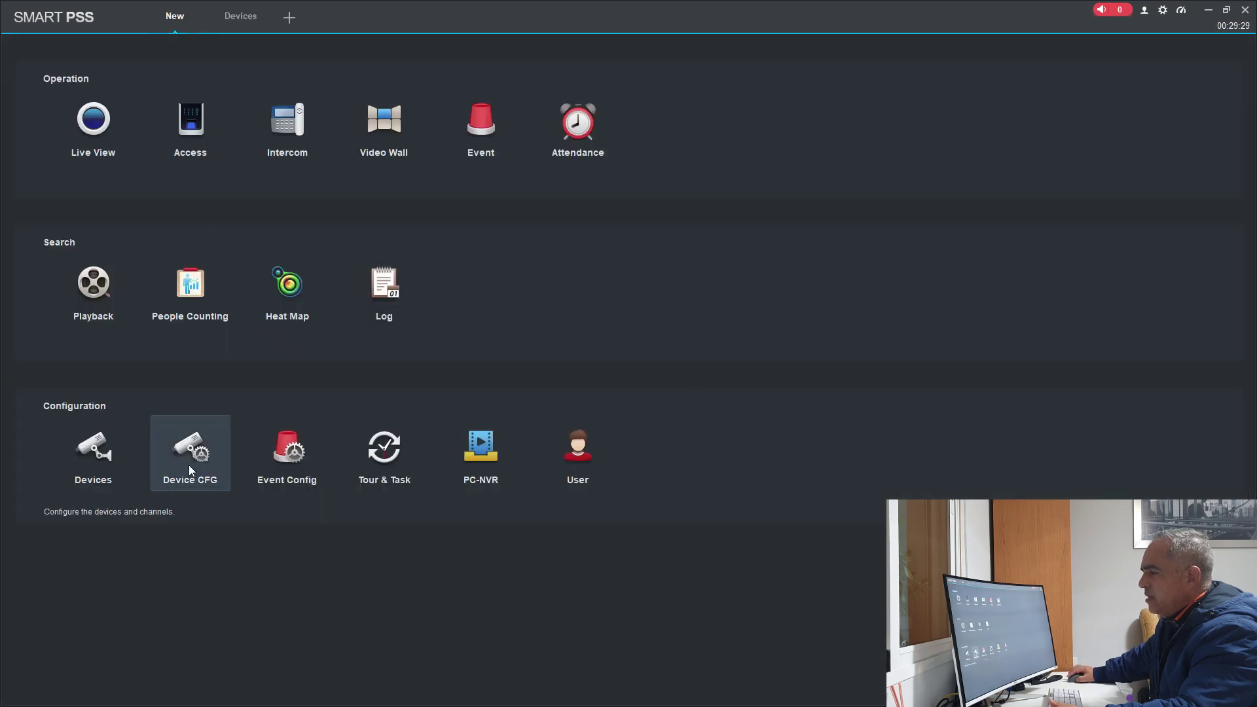
pyautogui.click(194, 466)
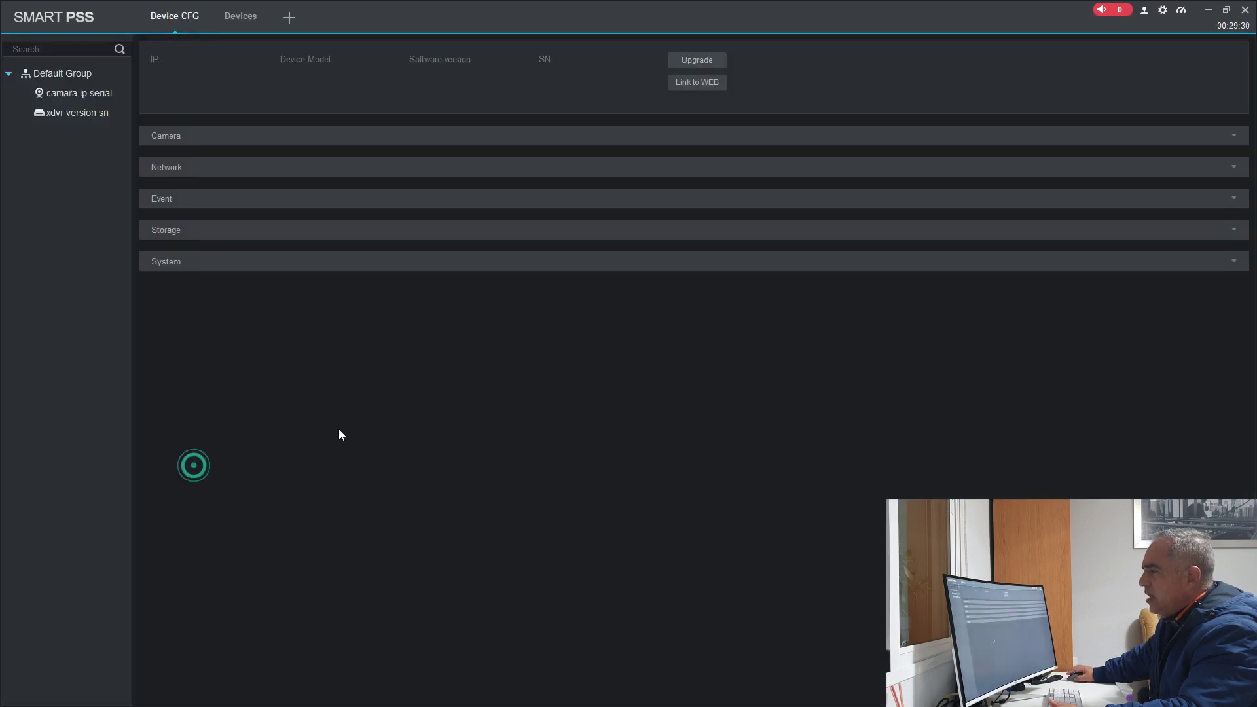
pyautogui.click(87, 96)
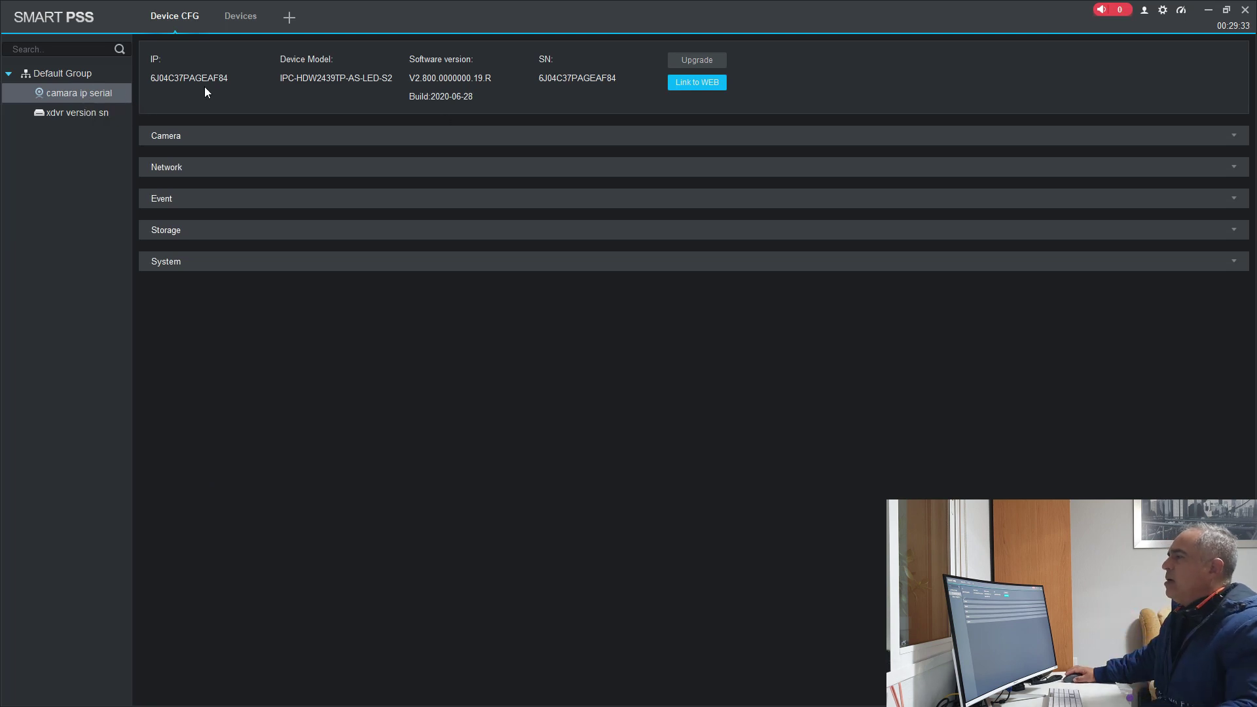
pyautogui.click(683, 85)
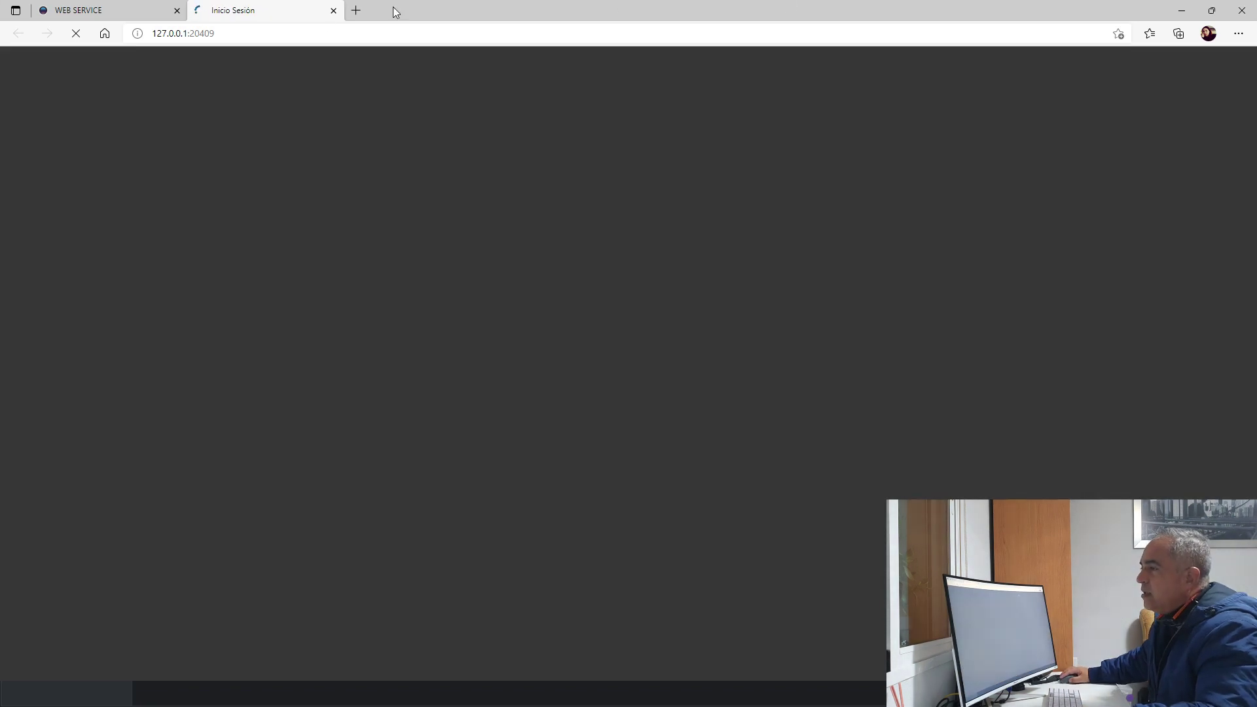
# Step: Replace the camera login user name, enter the password, and sign in to reach the En vivo page
pyautogui.click(98, 11)
pyautogui.click(244, 9)
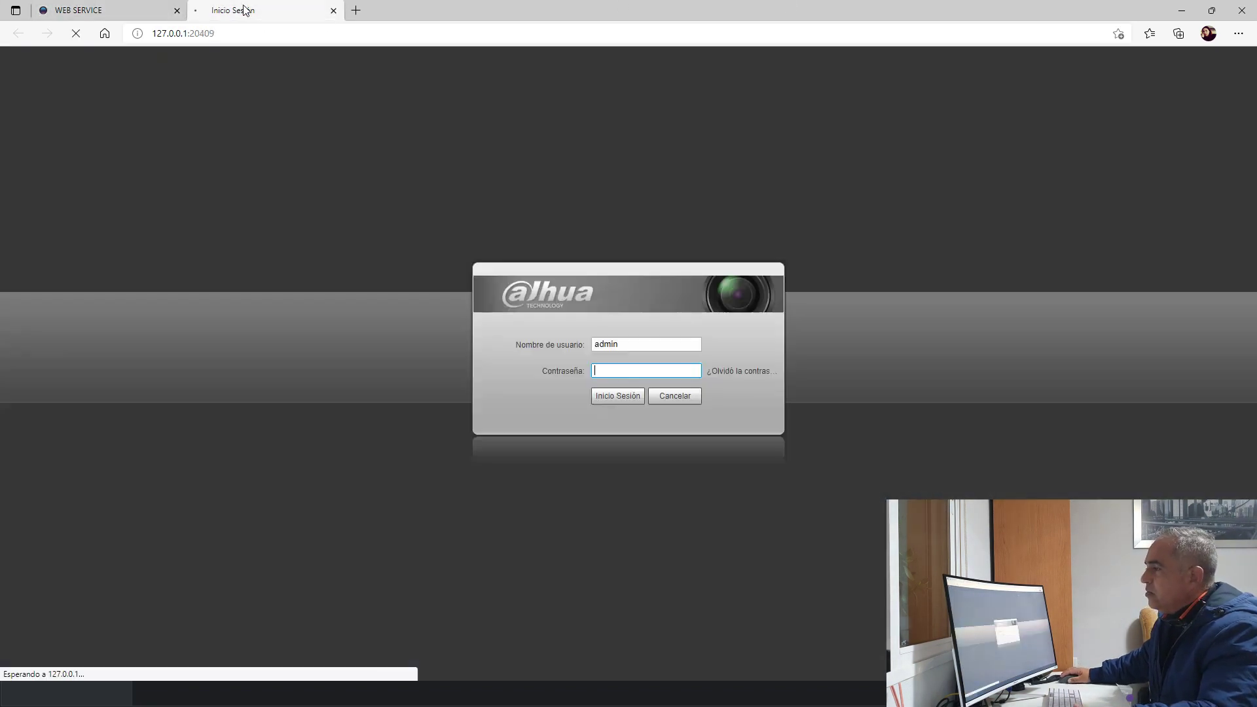
pyautogui.click(635, 371)
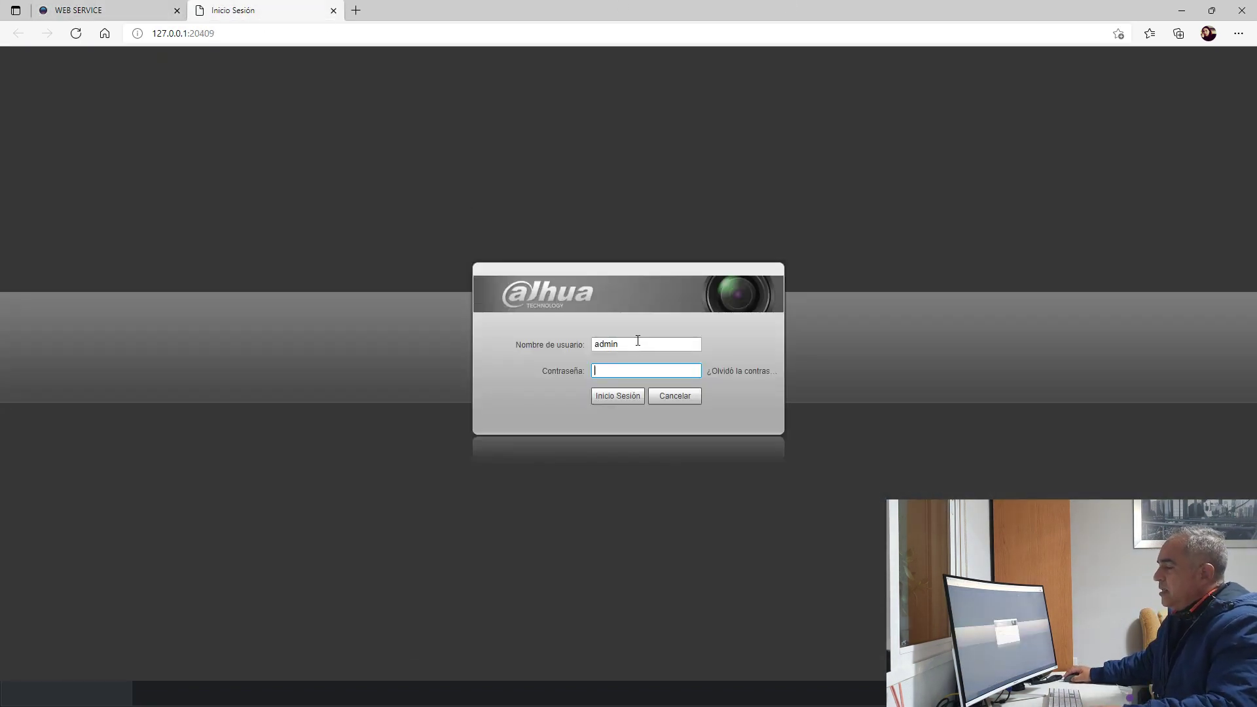
pyautogui.doubleClick(638, 341)
pyautogui.write('ip')
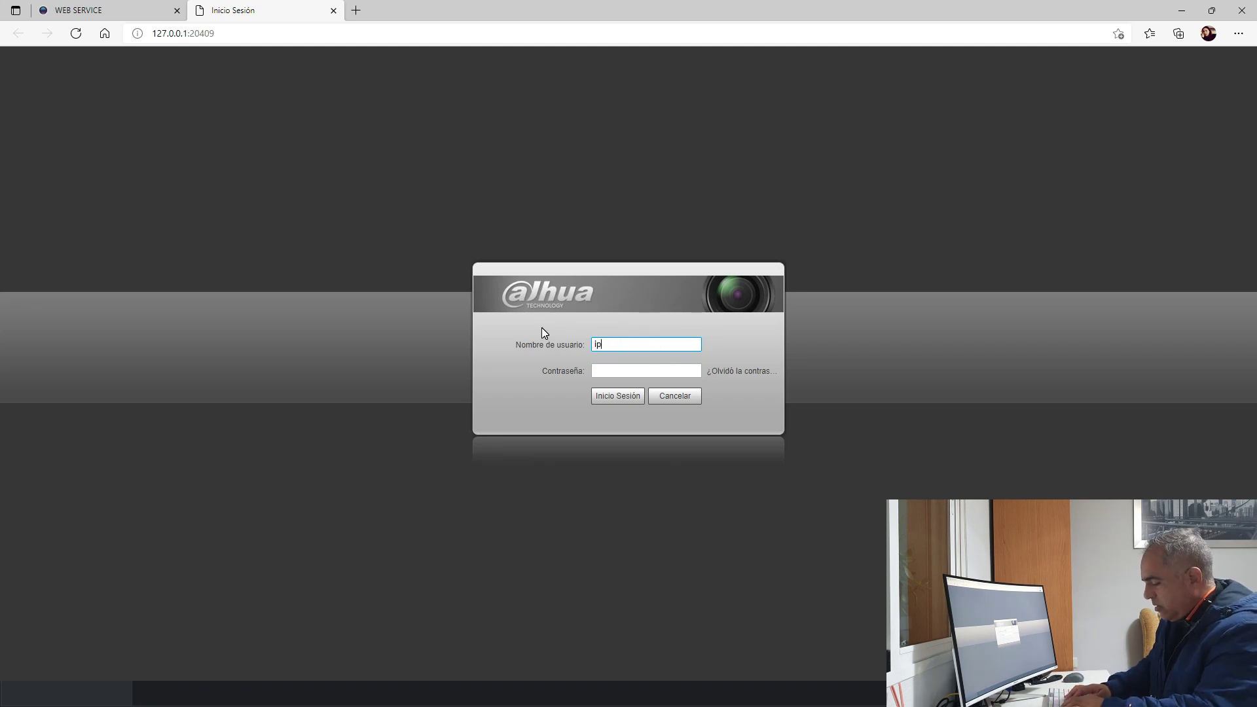
pyautogui.write('vision')
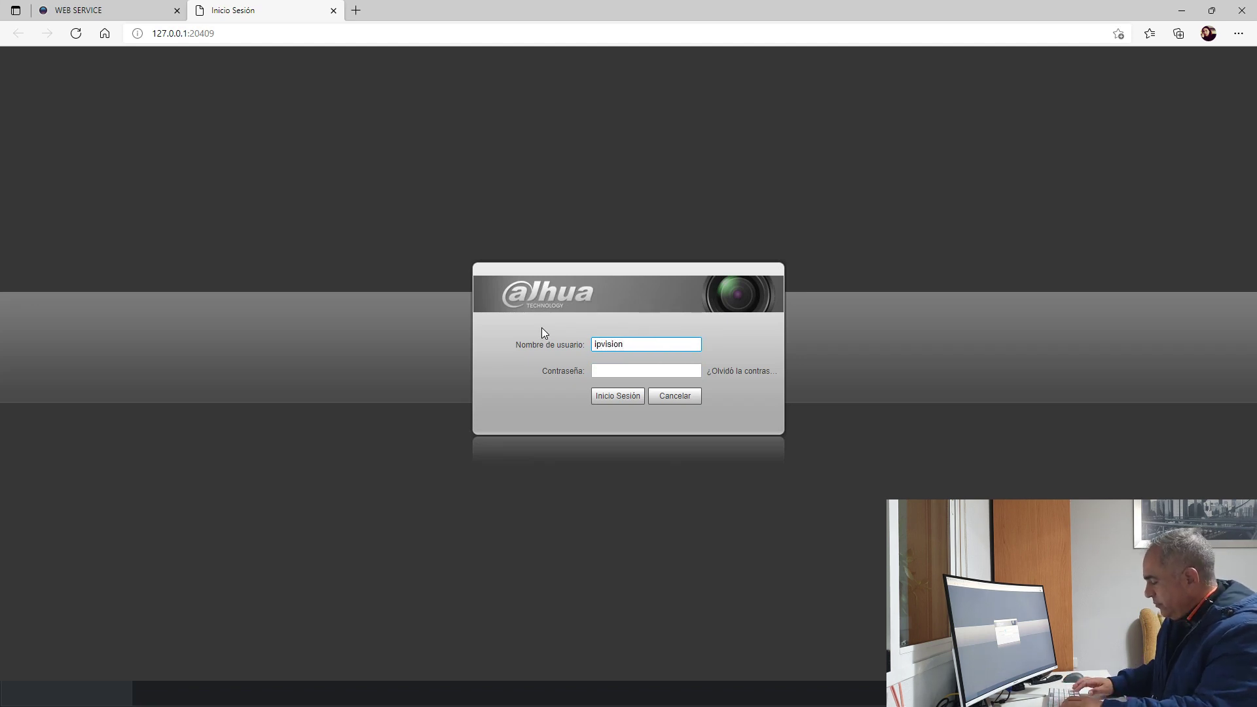
pyautogui.press('Tab')
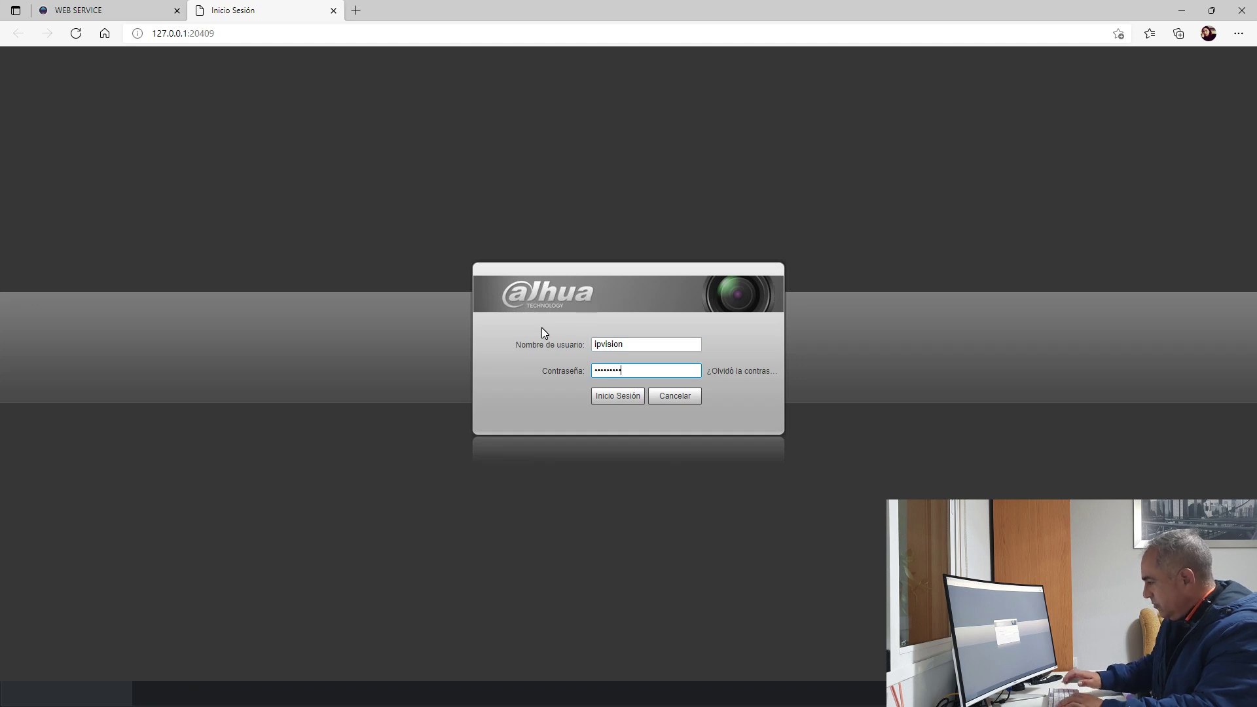
pyautogui.click(618, 397)
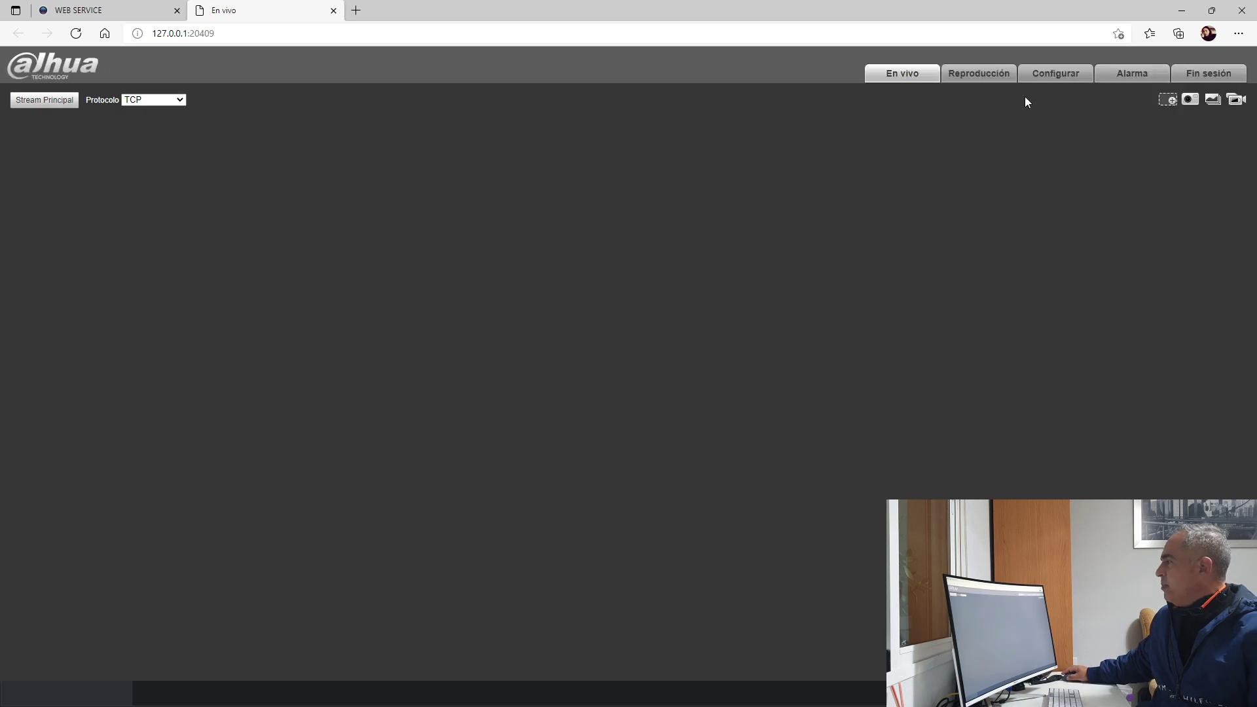
# Step: In the camera's Configurar pages, view Exposición > Modo Día Y Noche with the mode left on Color
pyautogui.click(1057, 74)
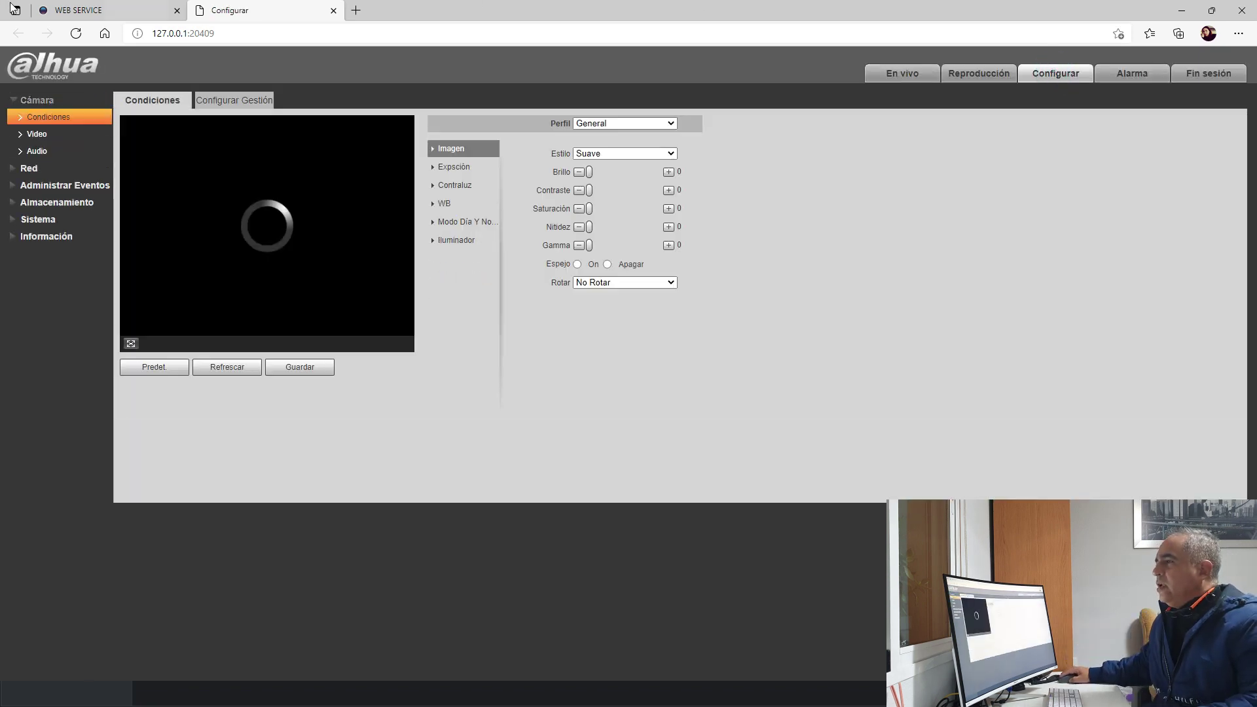
pyautogui.click(87, 11)
pyautogui.click(211, 8)
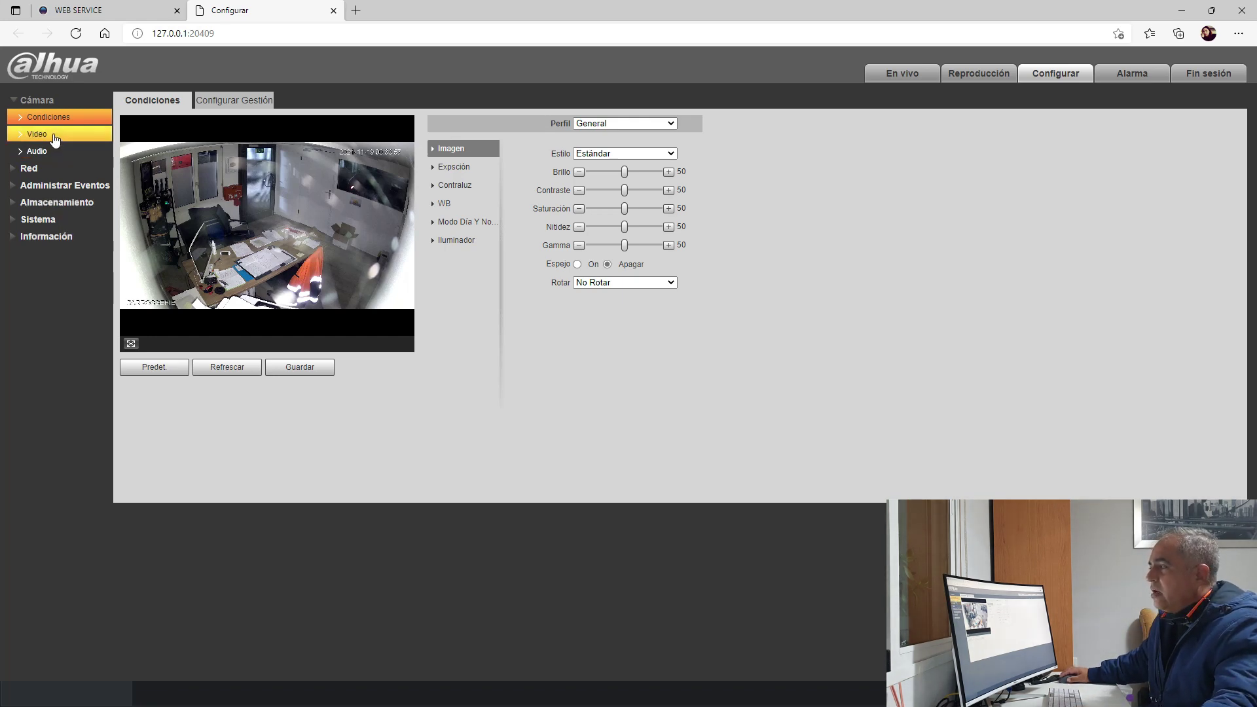
pyautogui.click(456, 172)
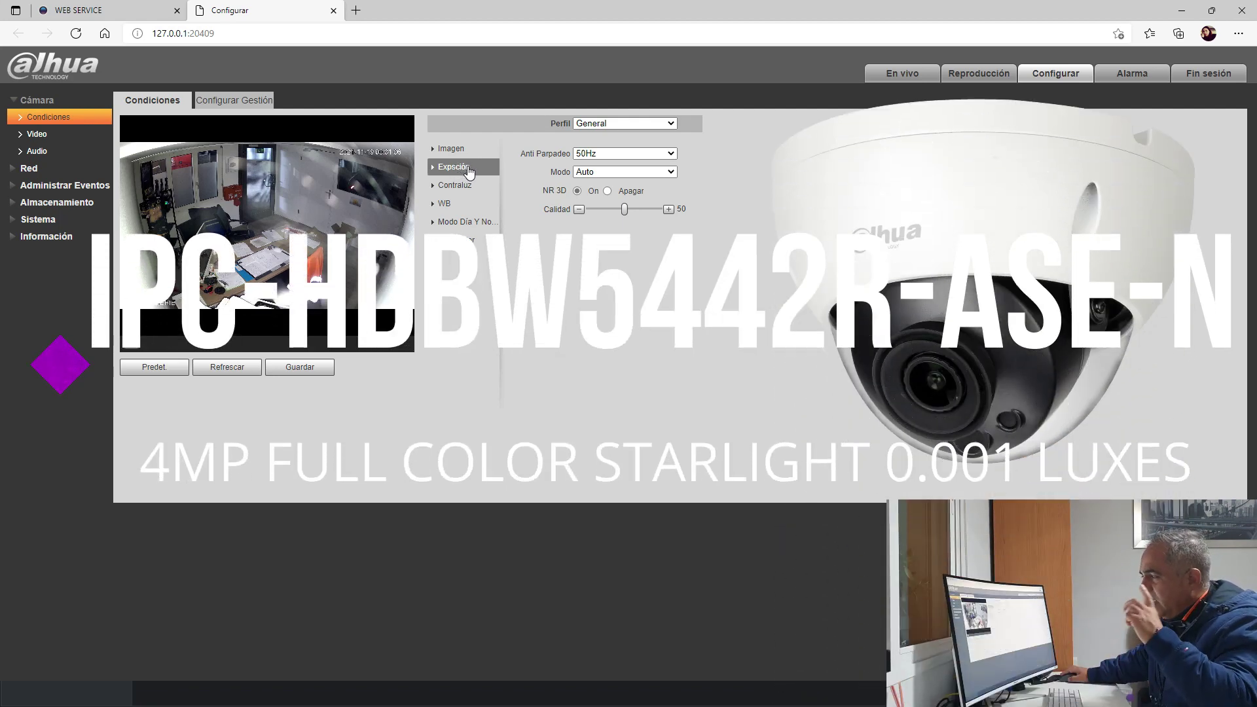
pyautogui.click(463, 223)
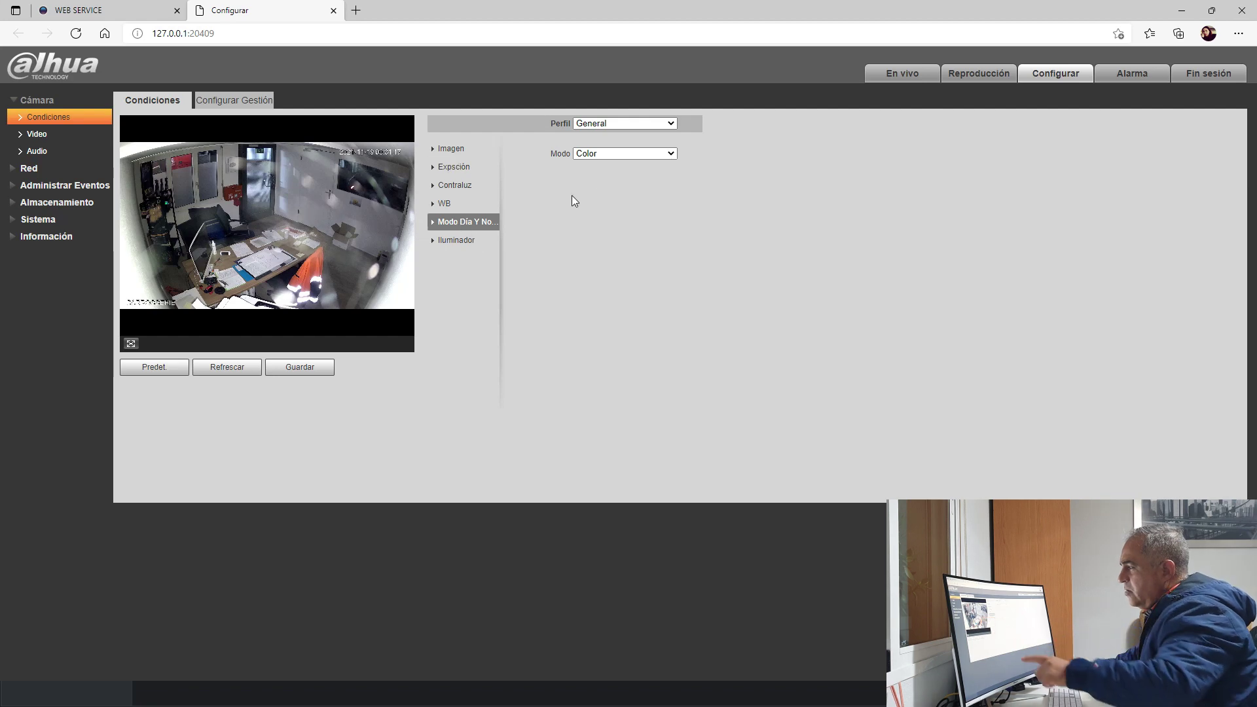
pyautogui.click(612, 154)
pyautogui.click(747, 160)
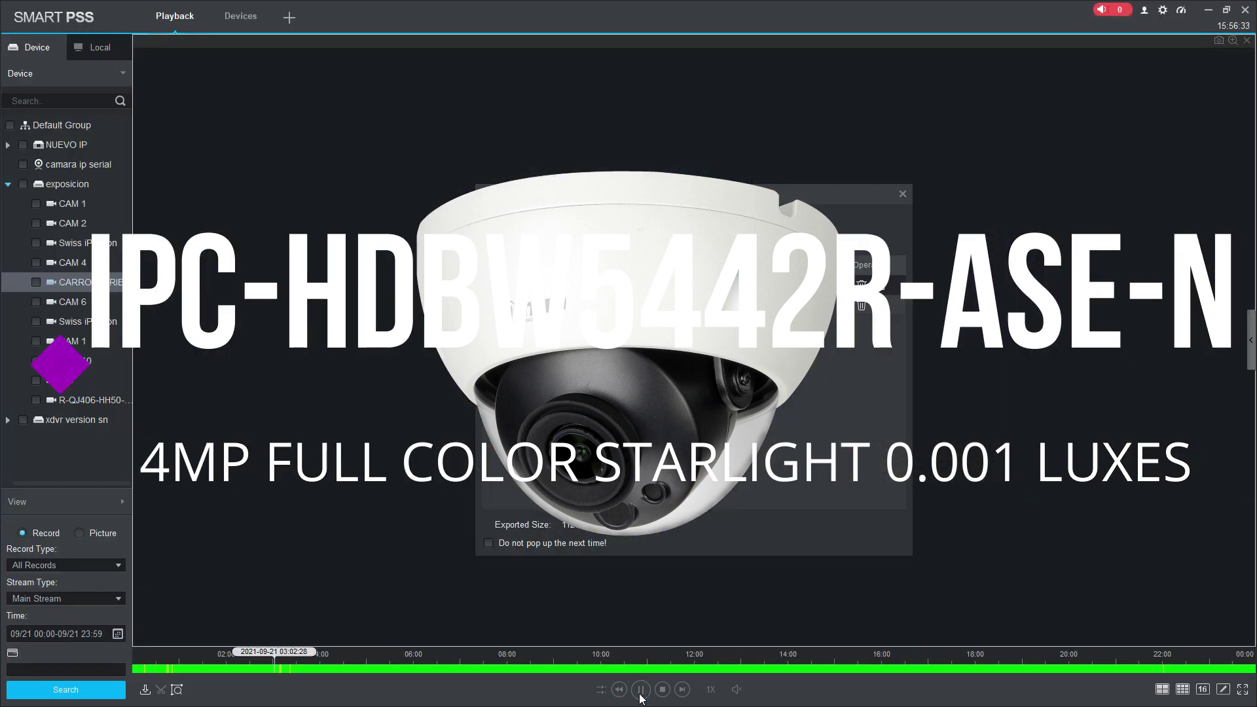
# Step: Close Export Progress and digitally zoom on the chair and wall area, then reset to full view
pyautogui.click(641, 691)
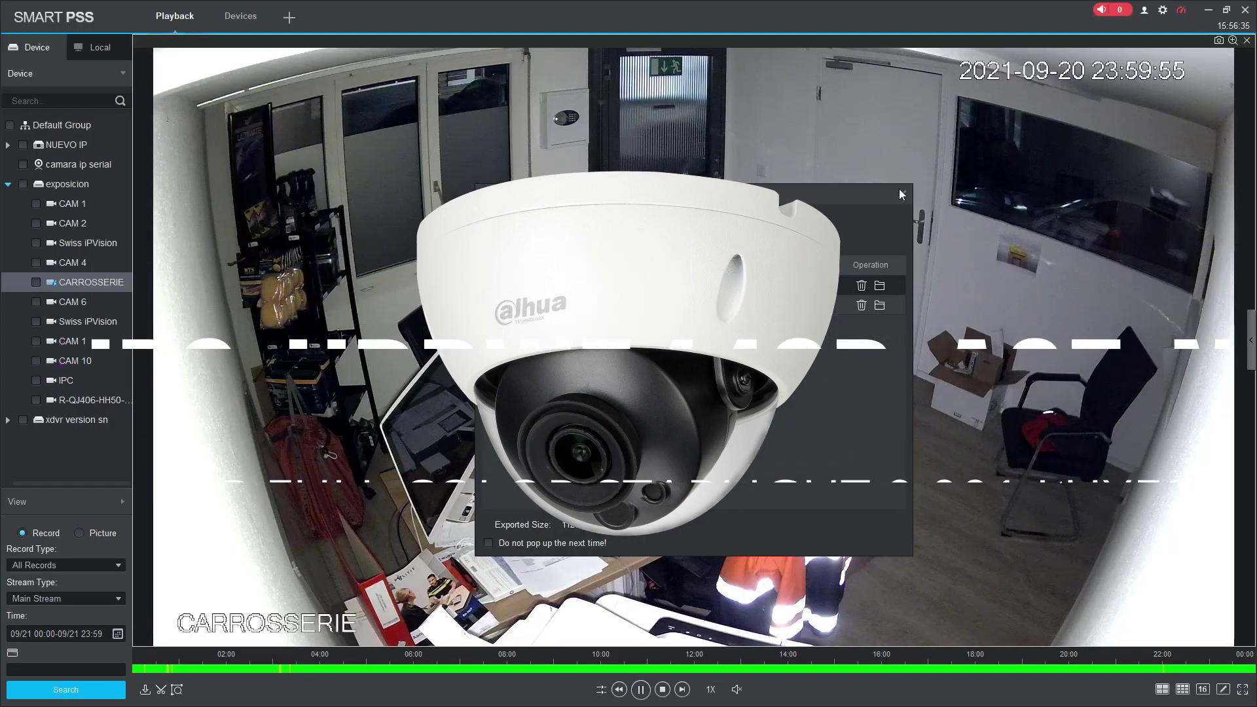
pyautogui.click(903, 195)
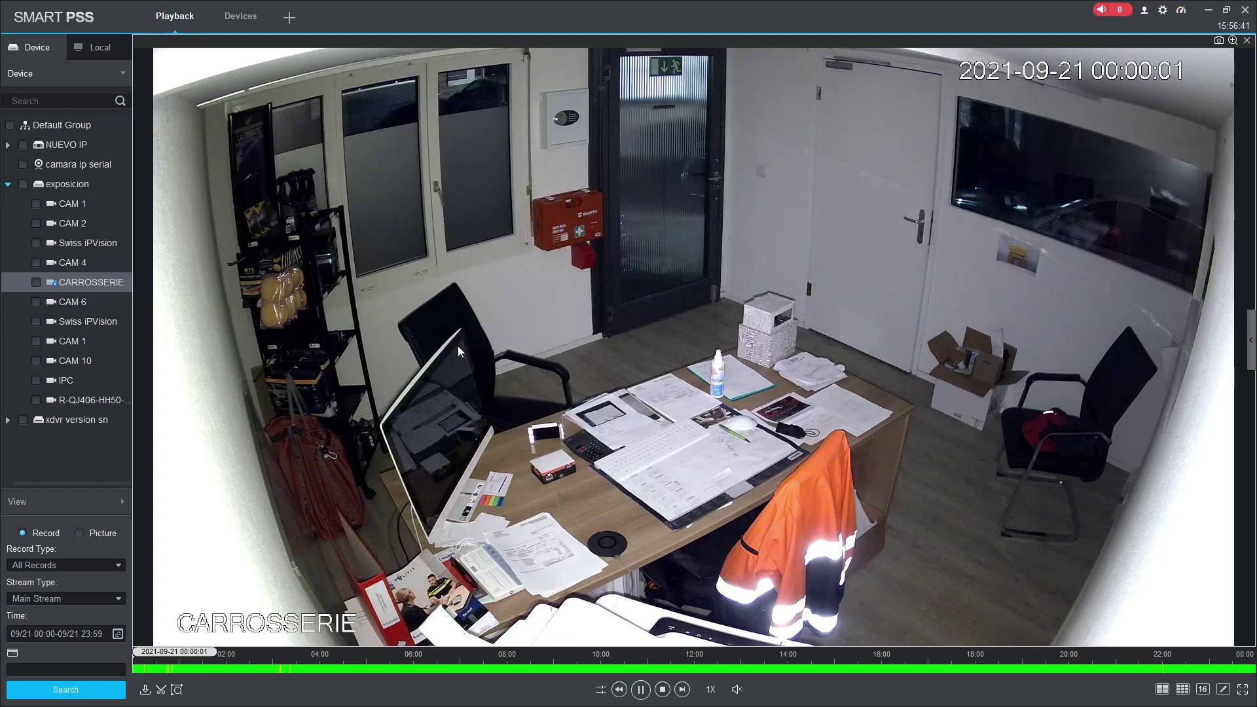
pyautogui.click(1233, 42)
pyautogui.moveTo(462, 305); pyautogui.dragTo(727, 385)
pyautogui.rightClick(729, 382)
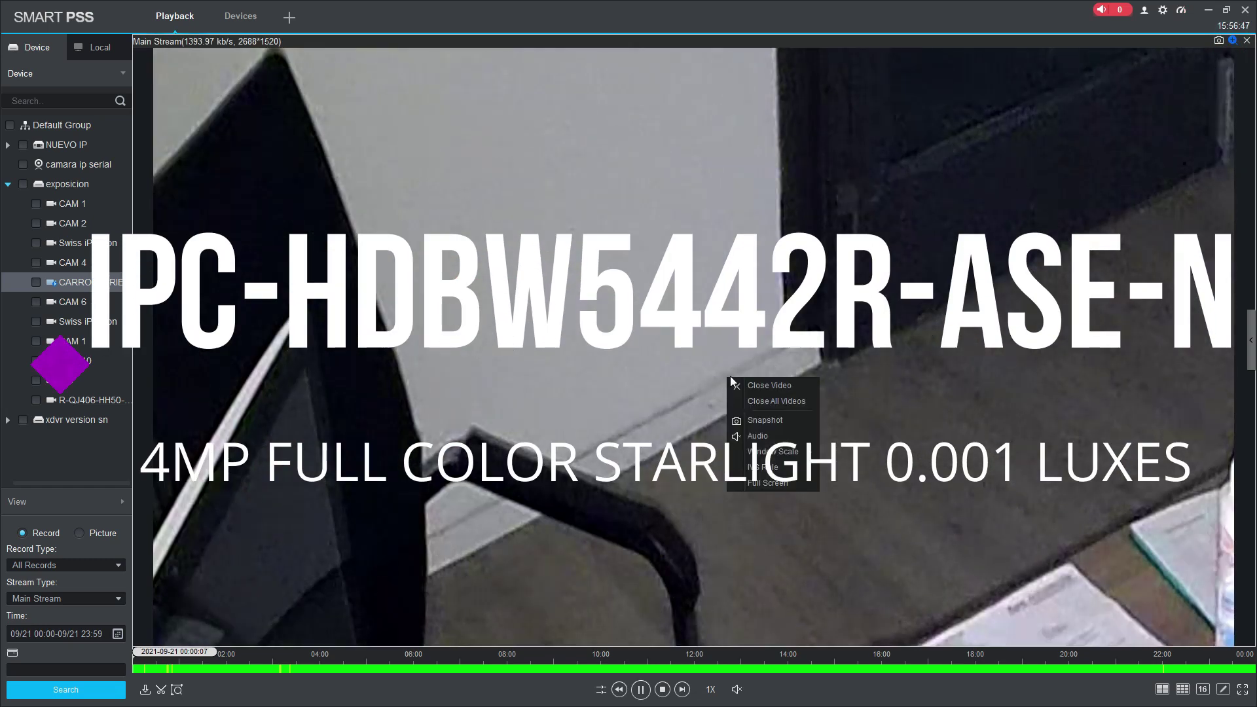
pyautogui.click(1054, 229)
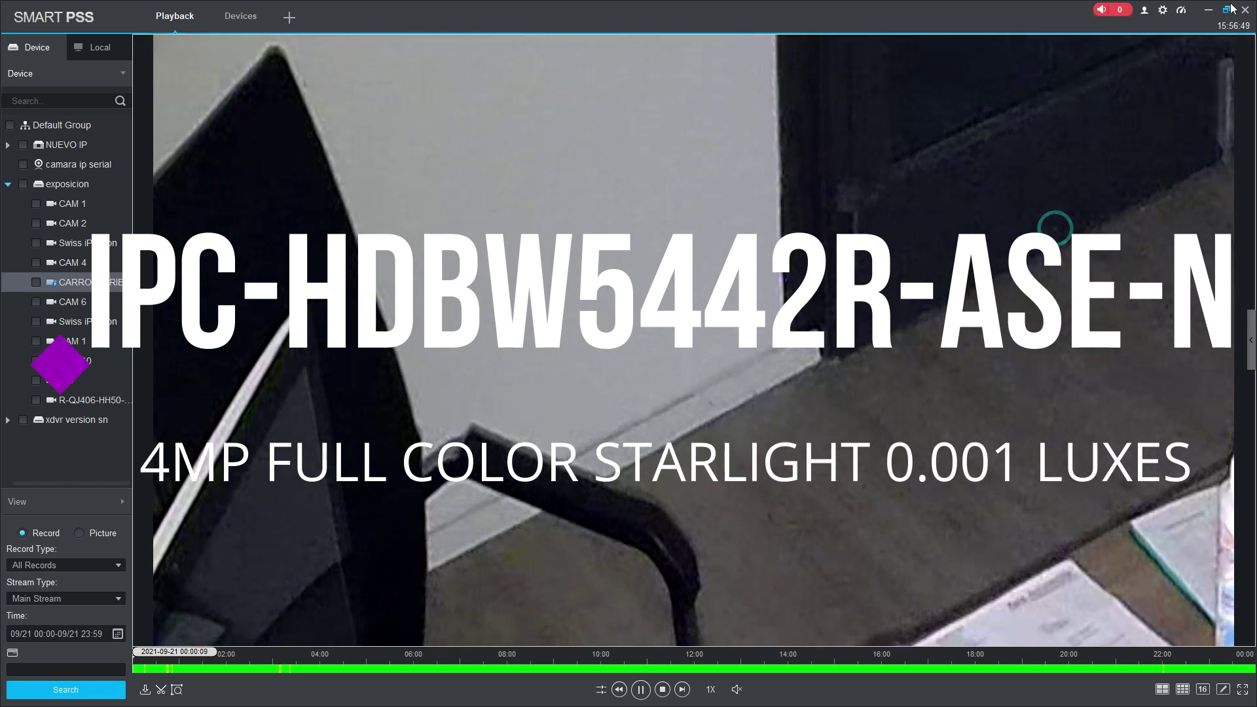
pyautogui.click(1233, 40)
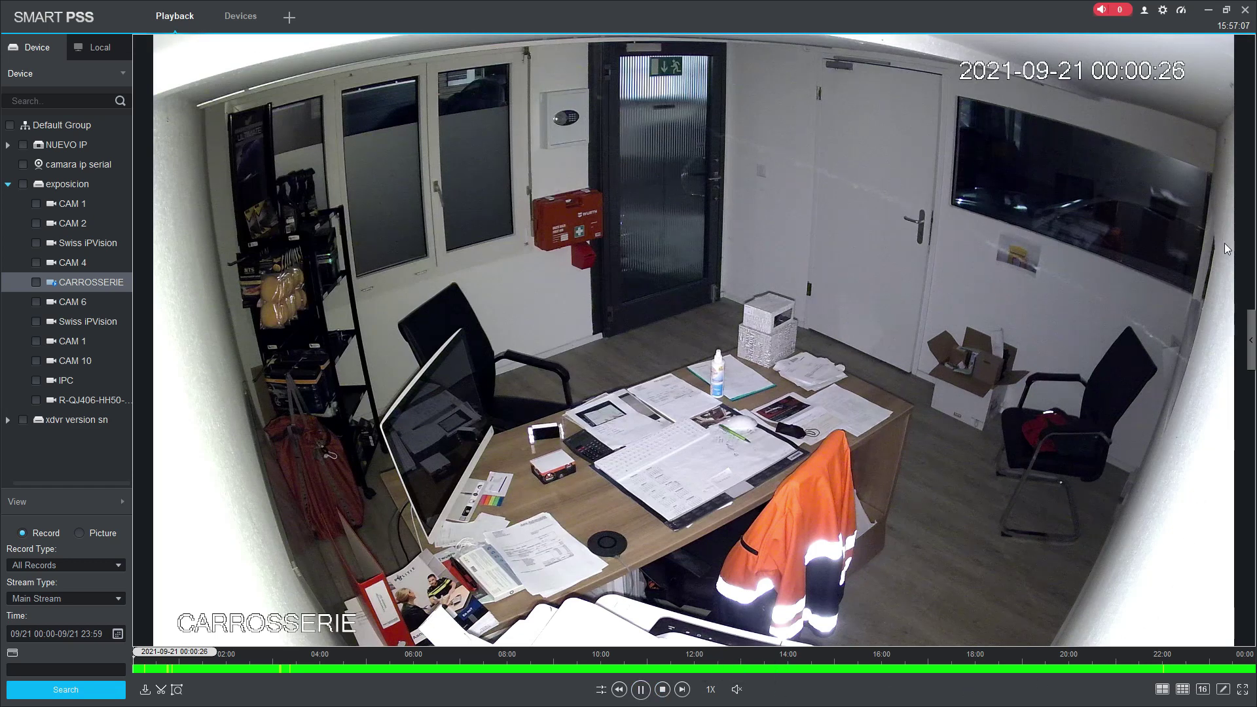
# Step: Restore the SmartPSS window and bring the camera's web live view back up
pyautogui.click(1226, 9)
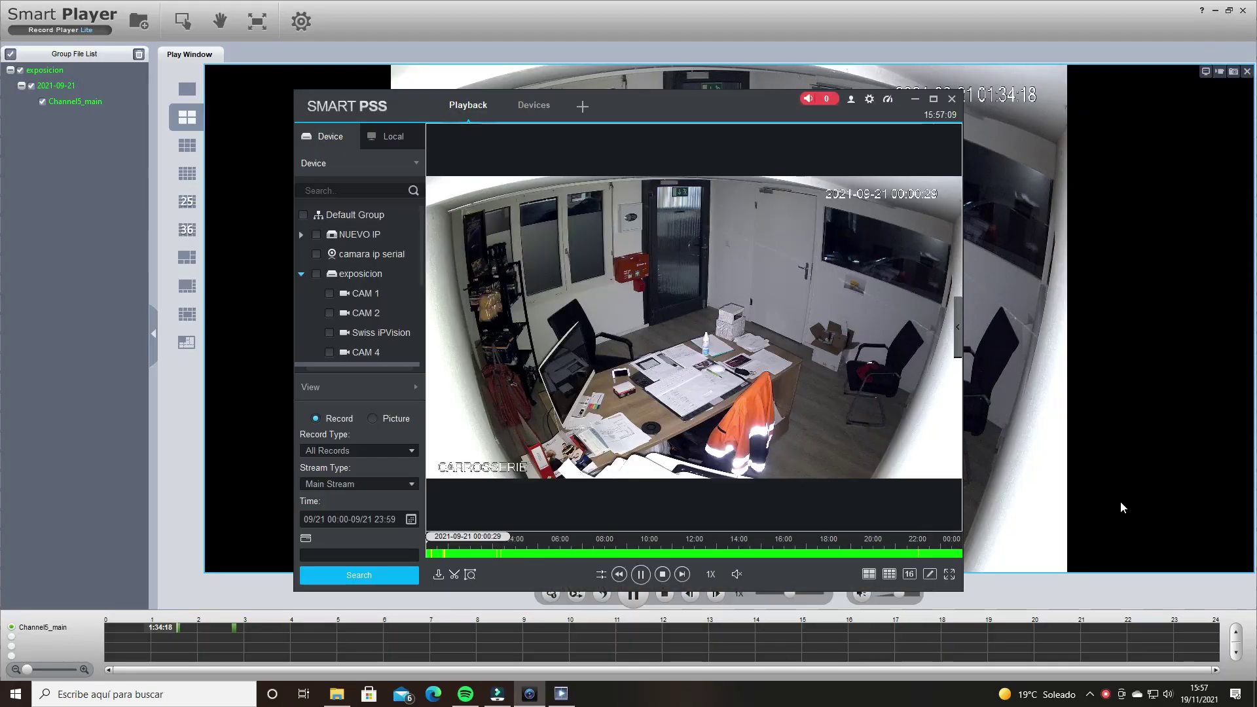
pyautogui.rightClick(1120, 694)
pyautogui.click(1146, 694)
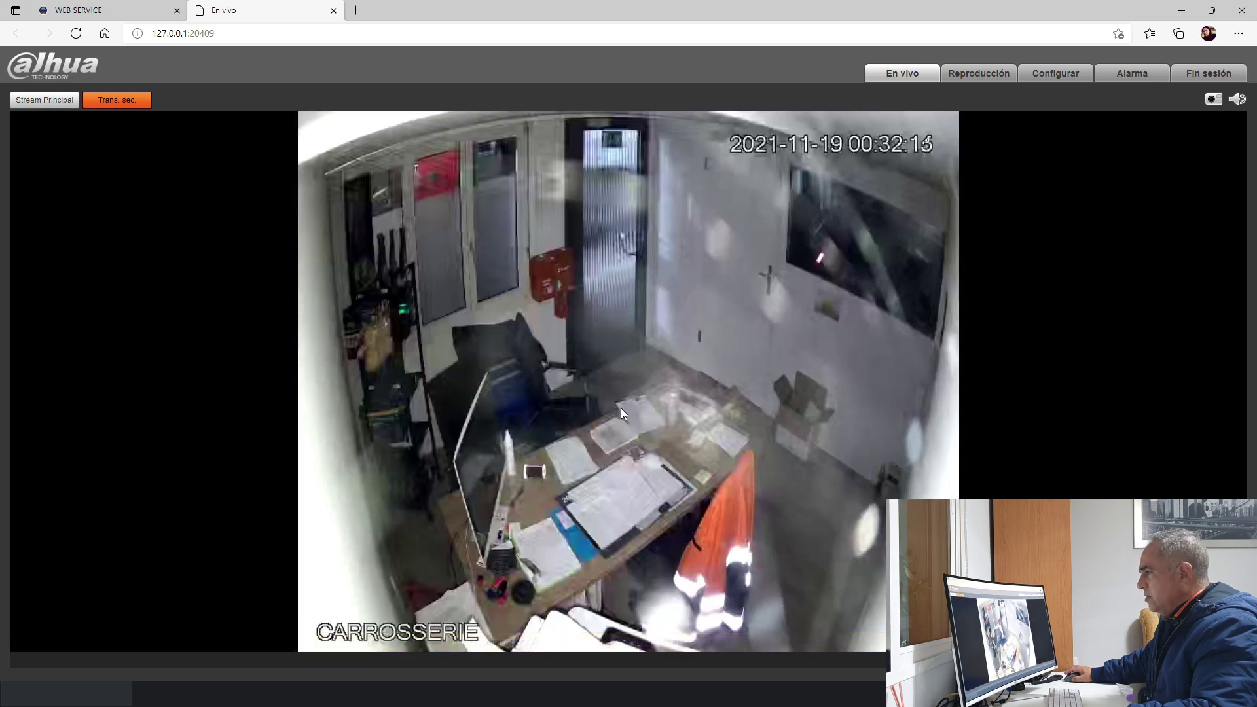
# Step: Set the live view to Stream Principal, close the refused WEB SERVICE tab, and minimize the browser
pyautogui.click(44, 100)
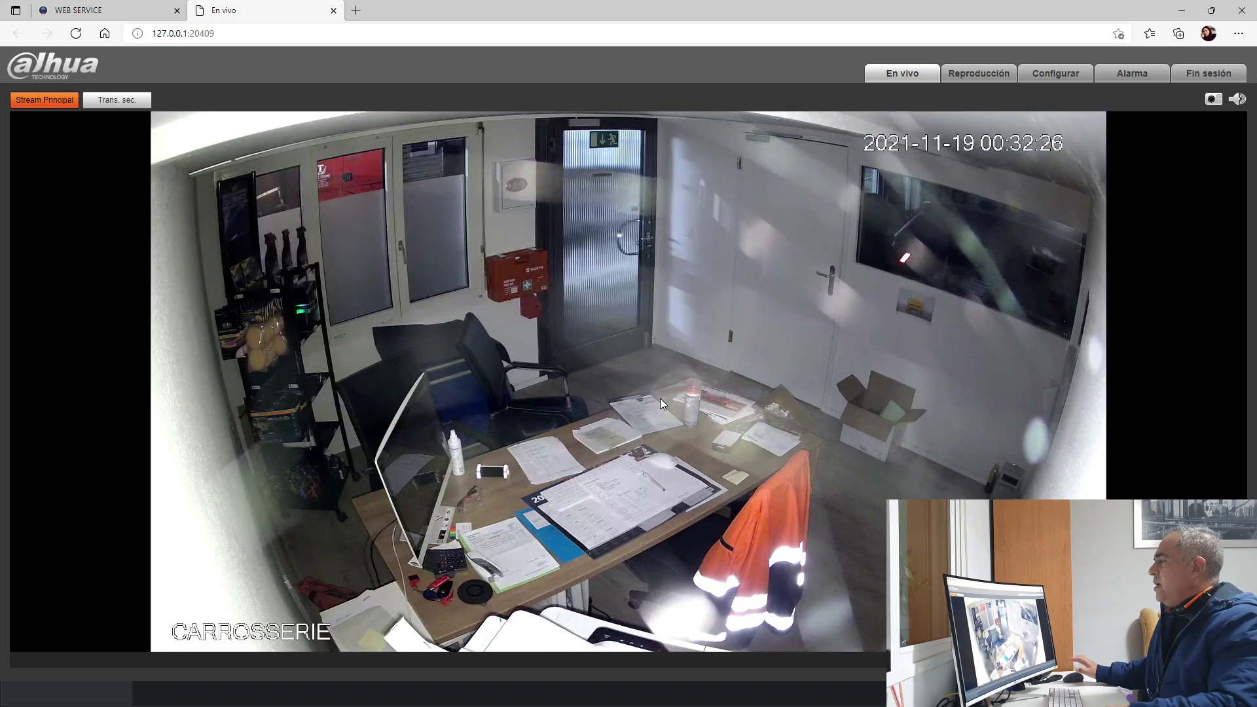
pyautogui.click(75, 10)
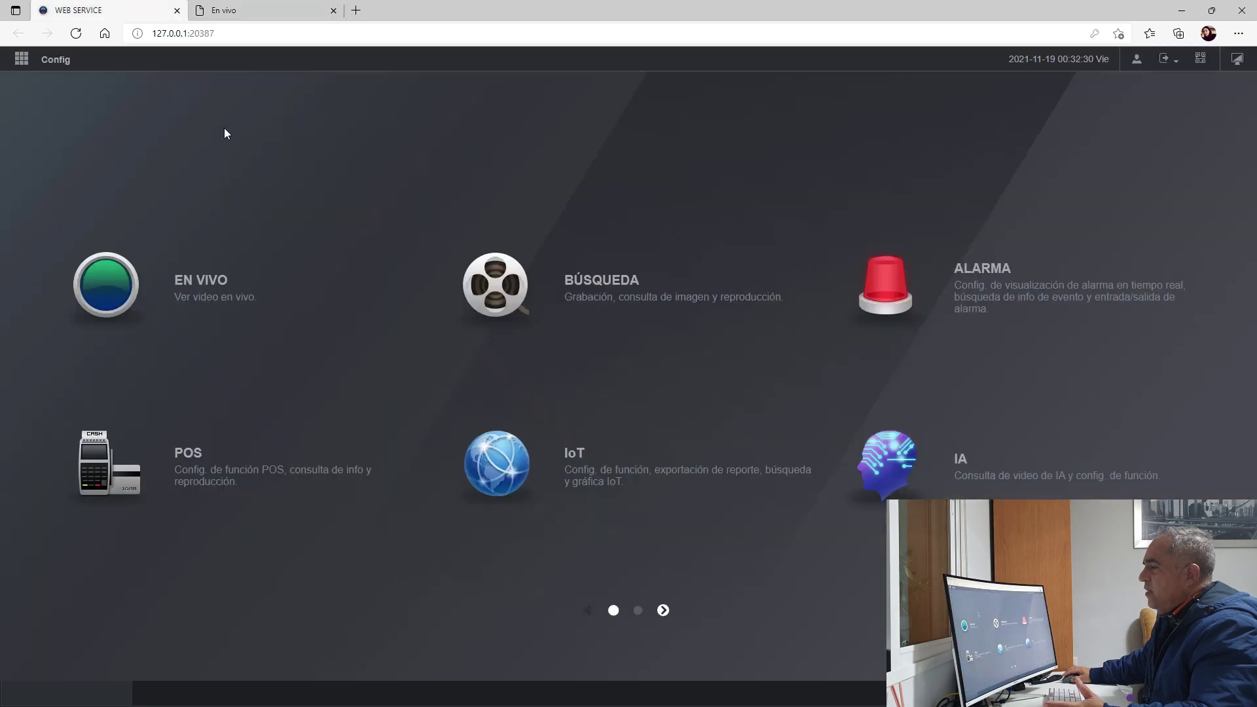
pyautogui.click(247, 297)
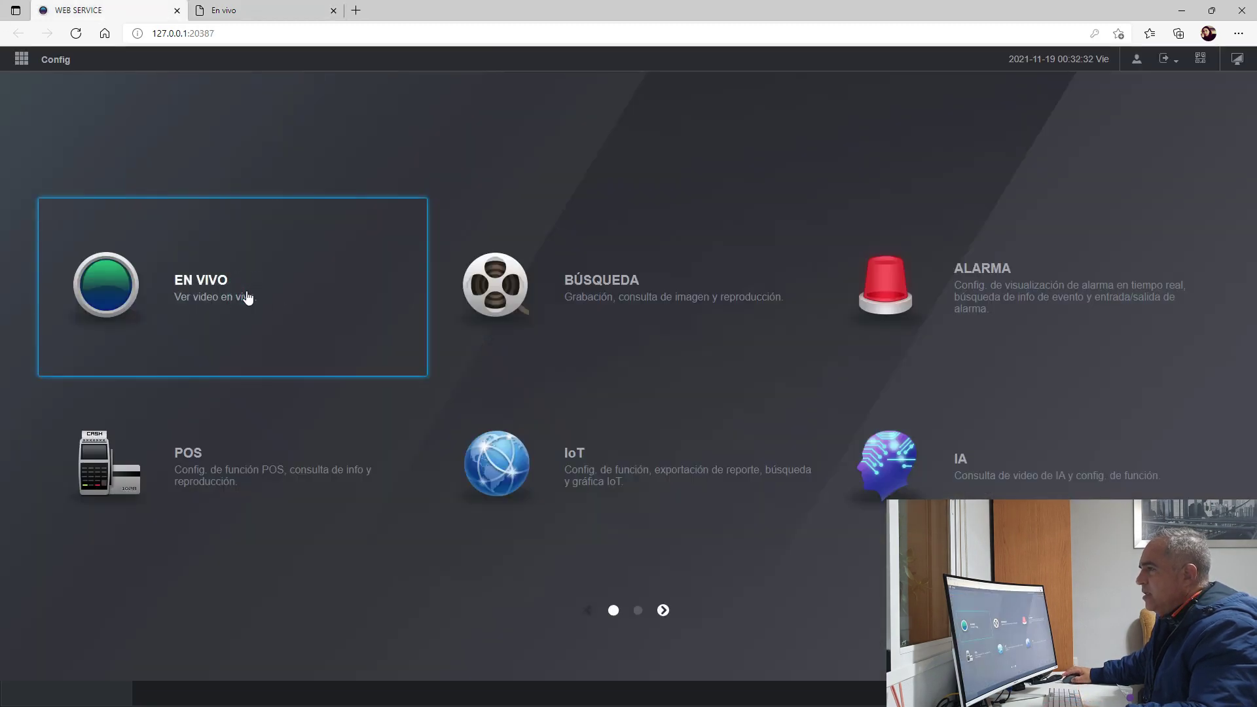
pyautogui.click(76, 37)
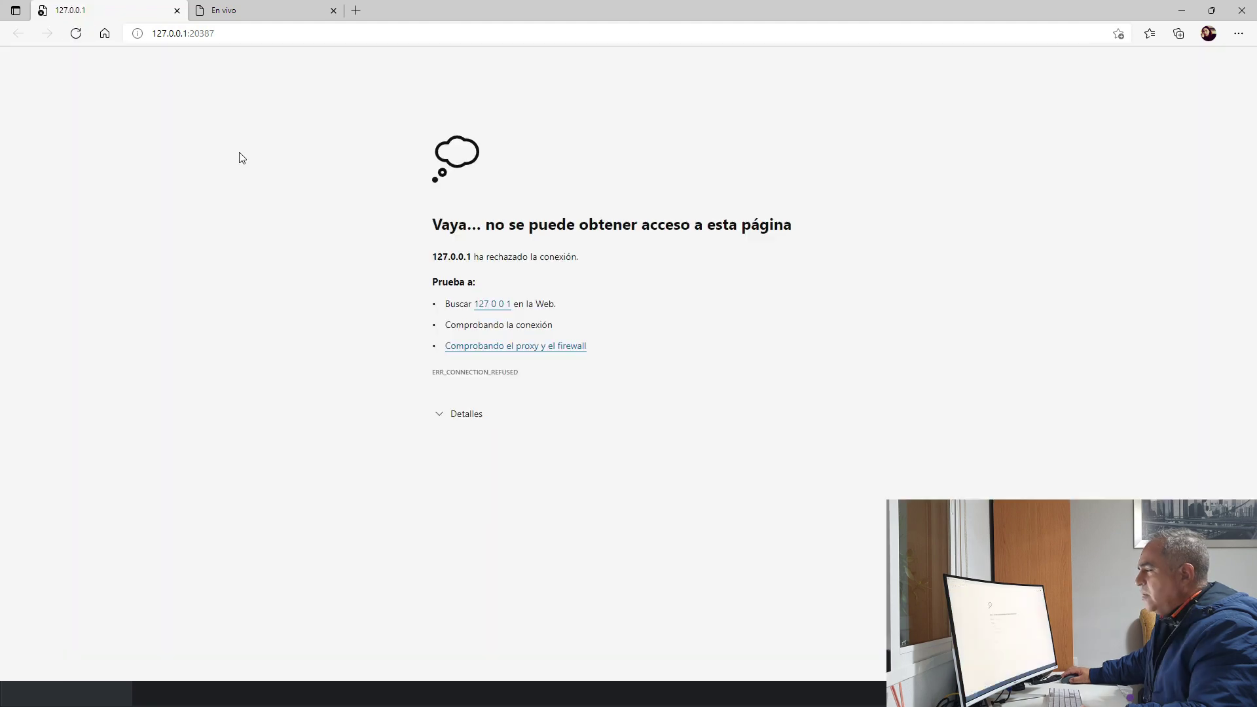
pyautogui.click(176, 10)
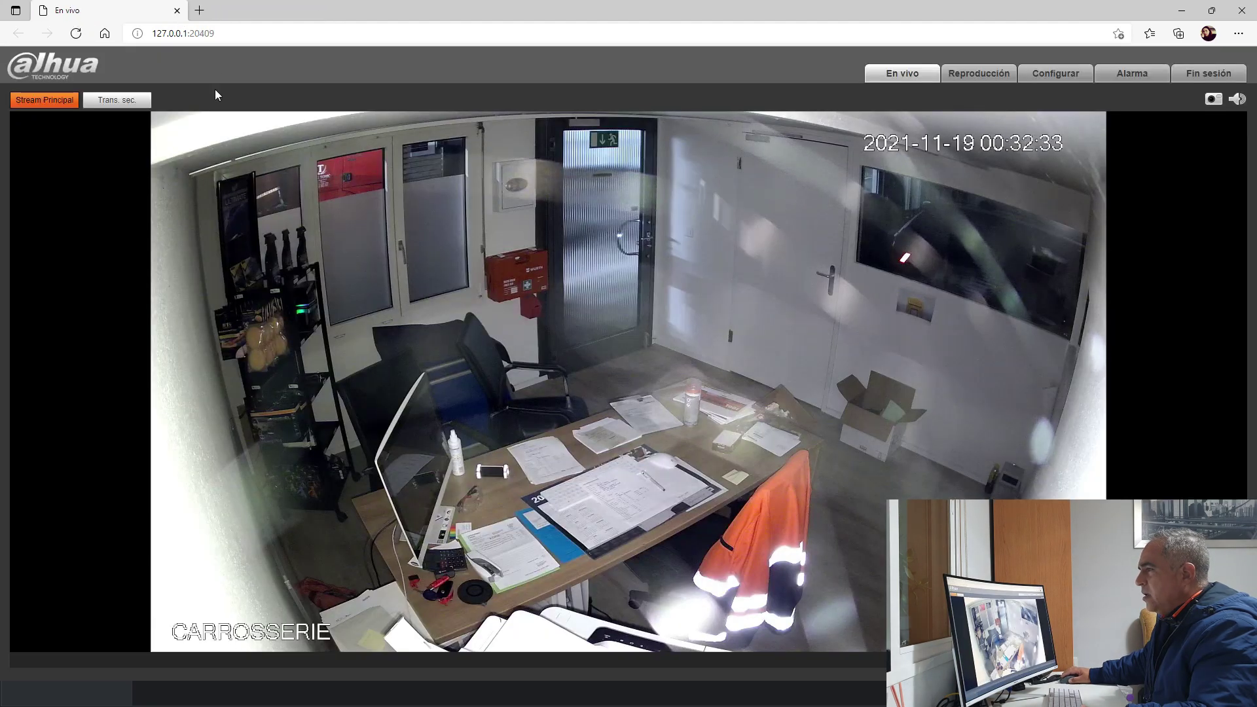
pyautogui.click(1182, 11)
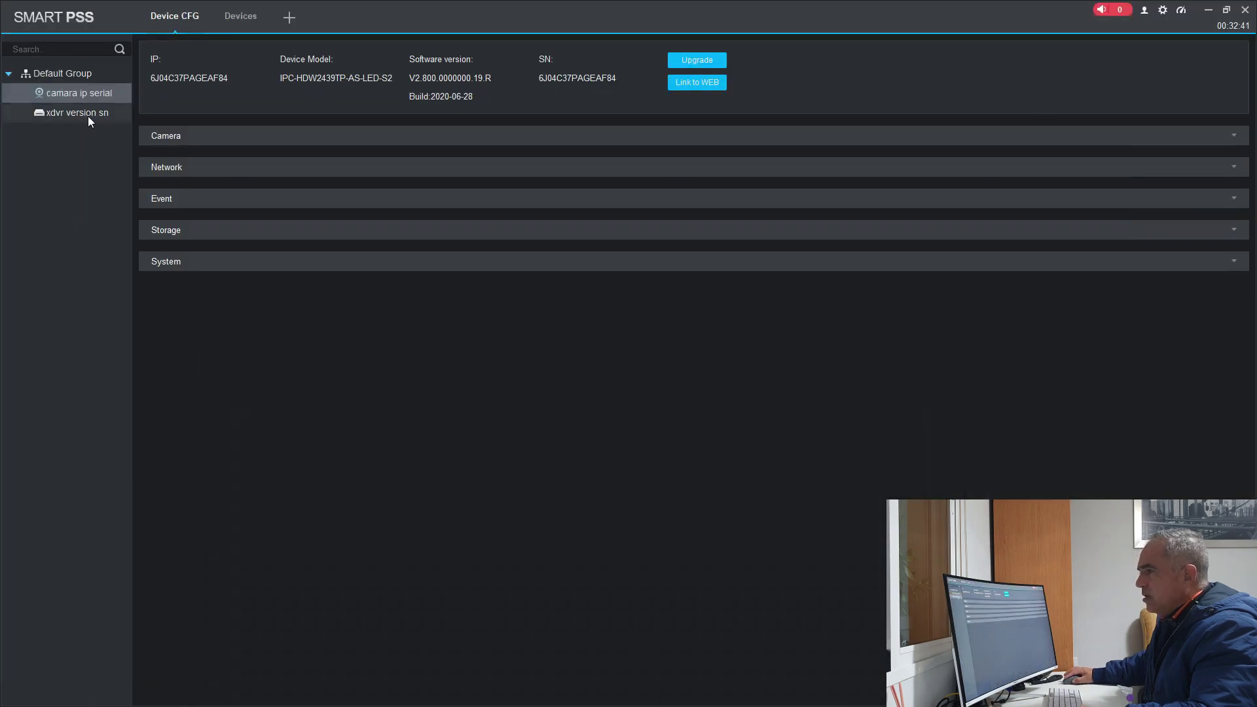
# Step: Select xdvr version sn in the Device CFG tree and launch Link to WEB
pyautogui.click(87, 114)
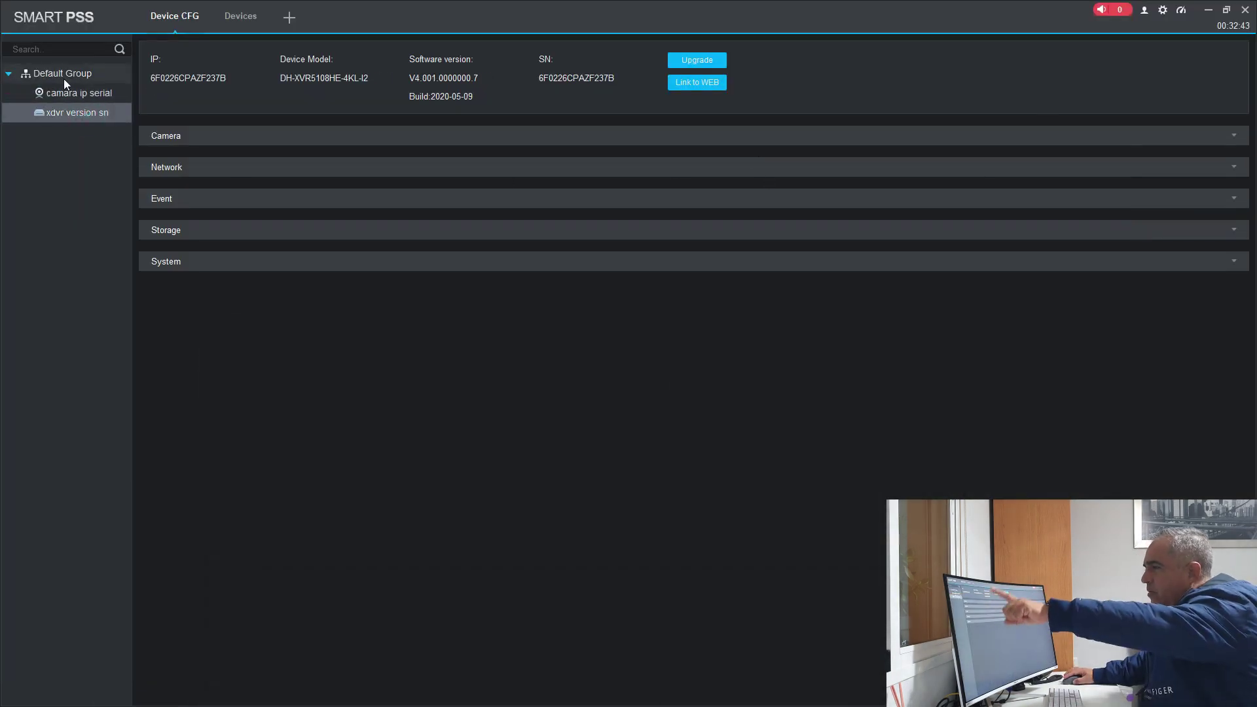
pyautogui.click(695, 85)
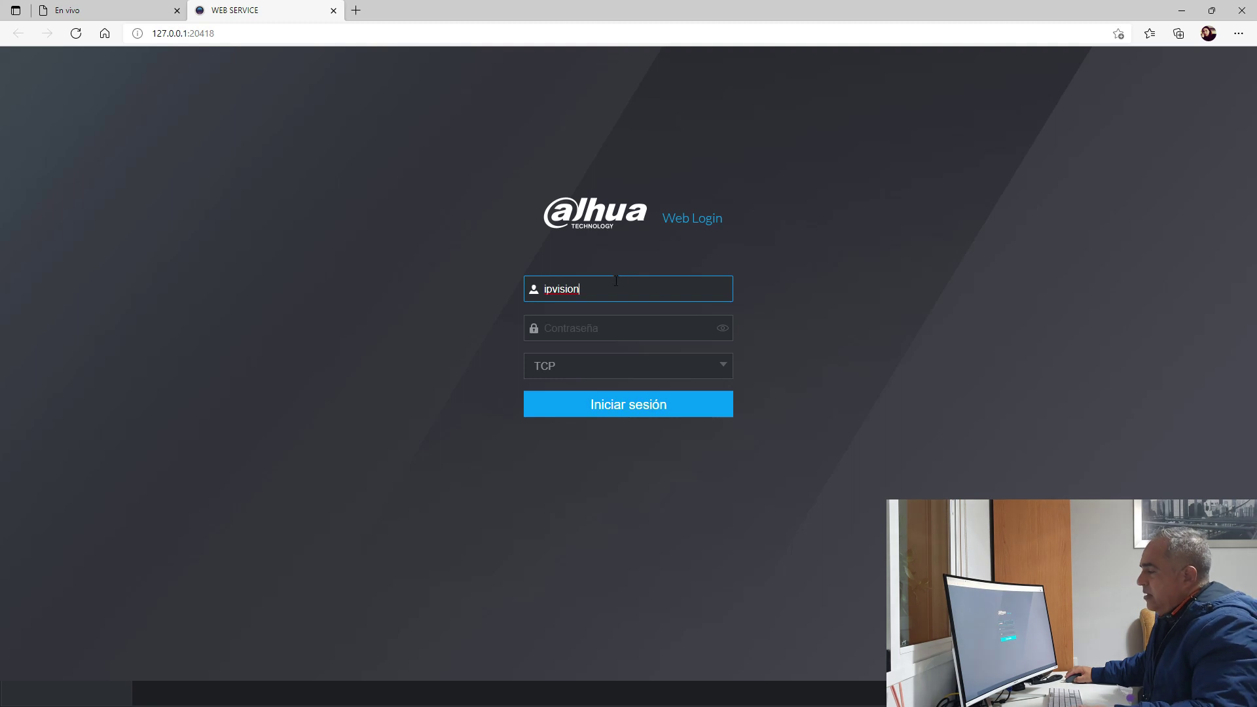
# Step: Log in to the XVR as admin with the account password
pyautogui.doubleClick(592, 283)
pyautogui.write('adm')
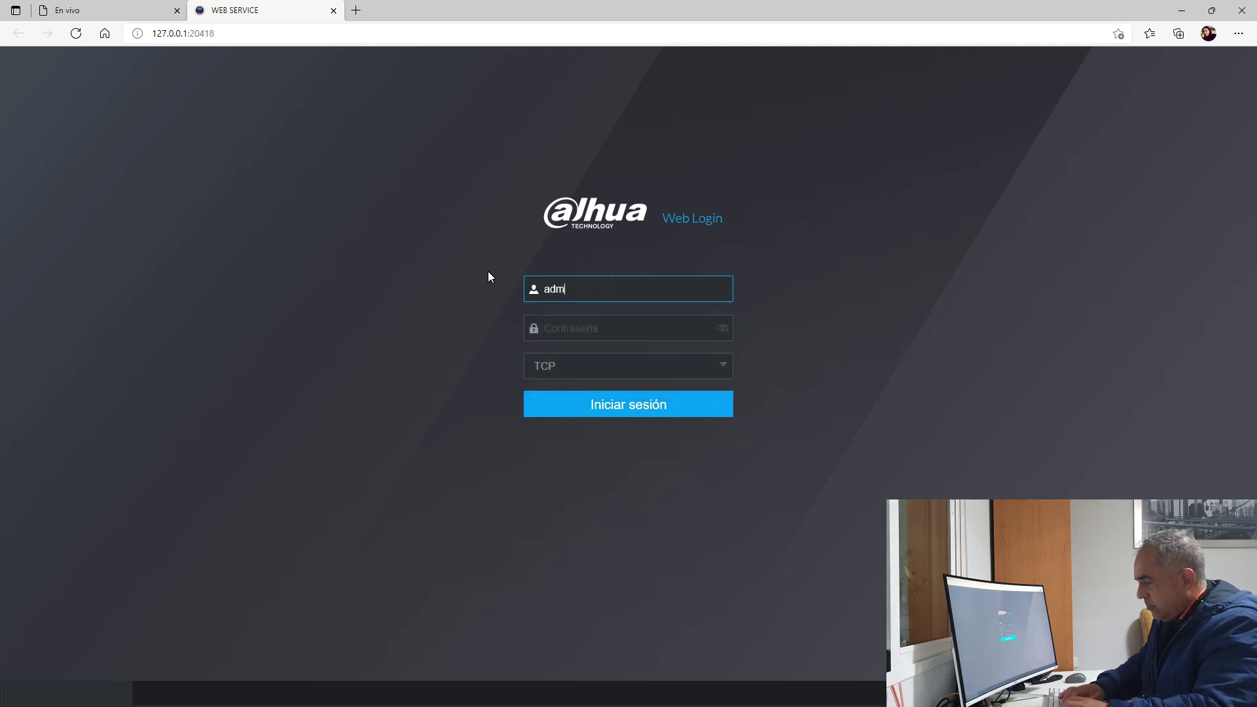
pyautogui.write('in')
pyautogui.press('Tab')
pyautogui.write('*****')
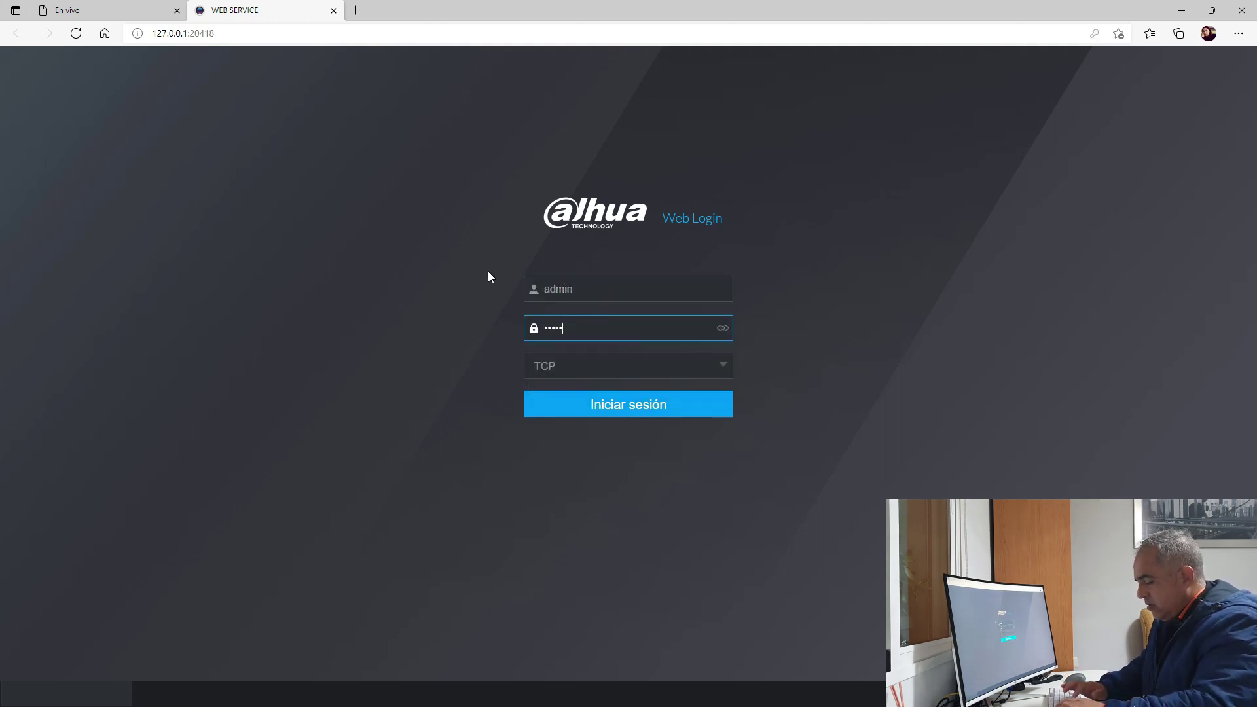
pyautogui.write('***')
pyautogui.click(617, 405)
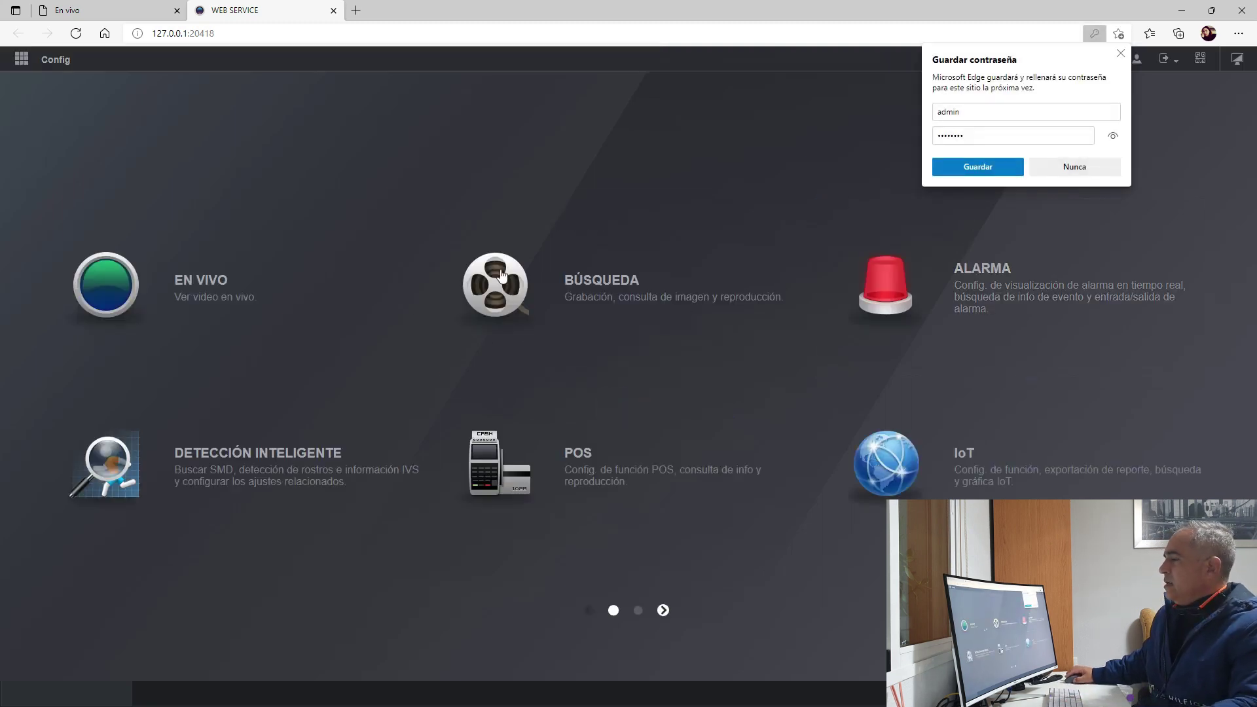
# Step: Play channel A1 1. Stock in EN VIVO, dismiss the save-password prompt, and close the live view
pyautogui.click(184, 296)
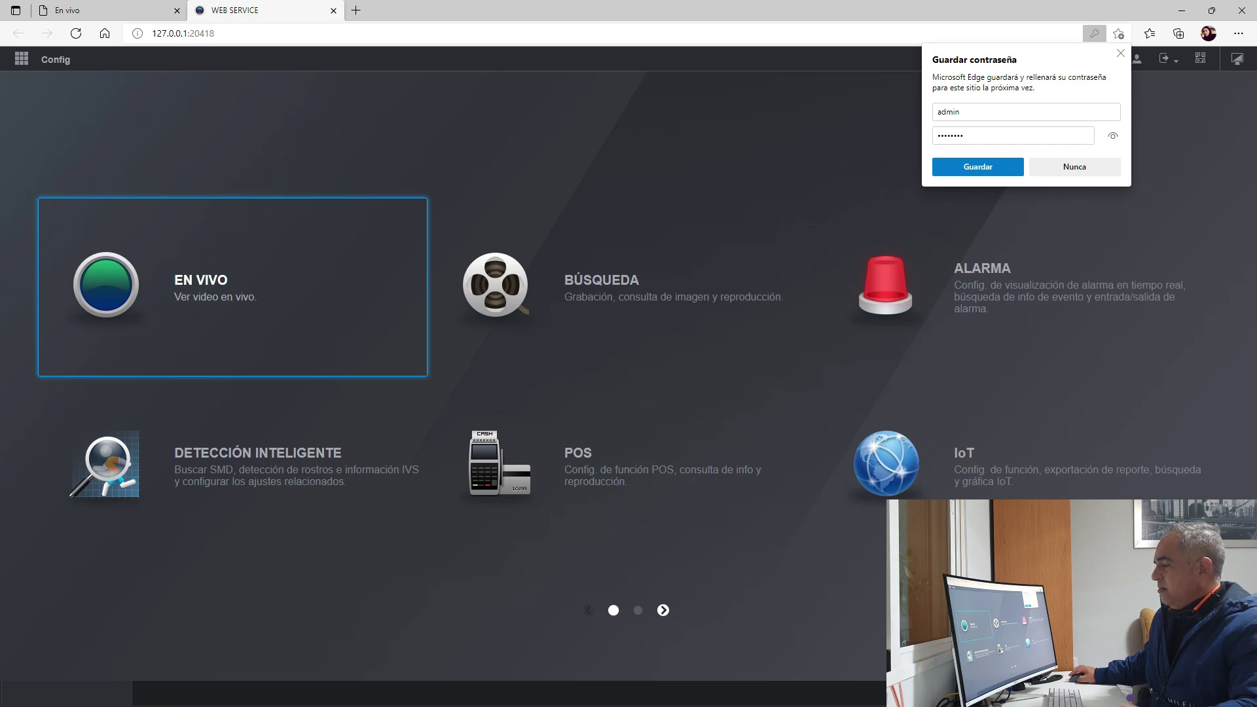
pyautogui.click(208, 306)
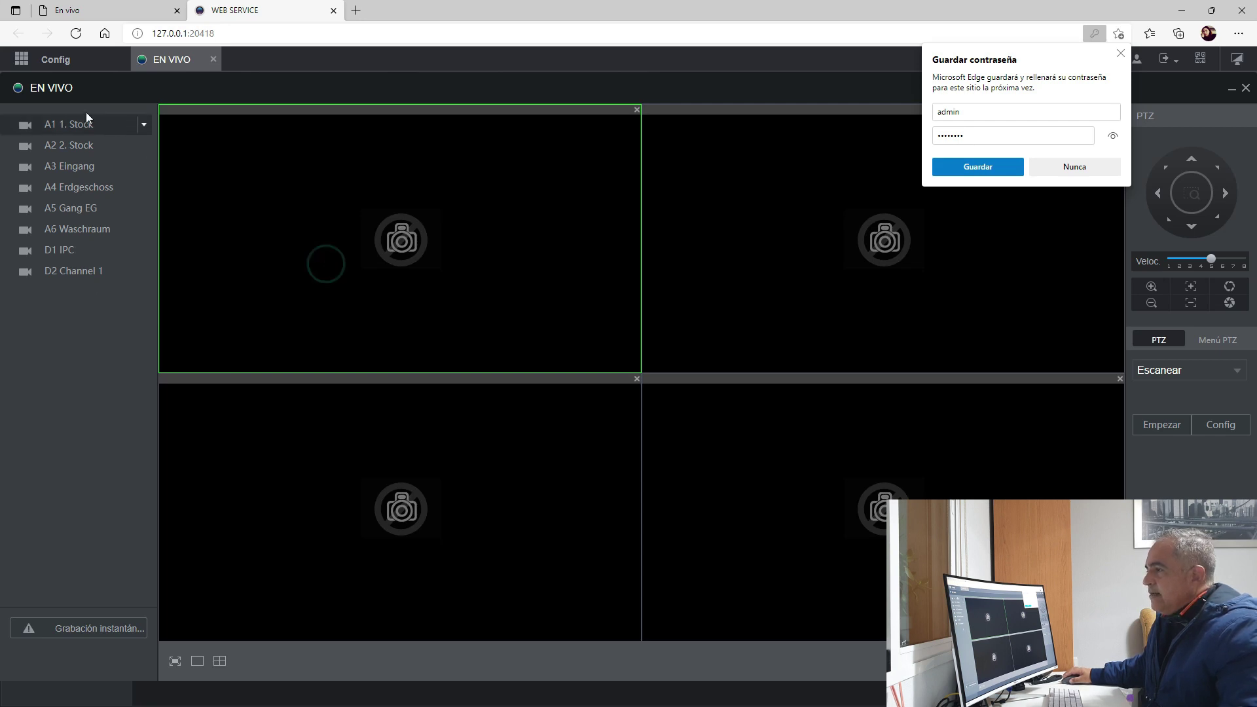
pyautogui.doubleClick(72, 125)
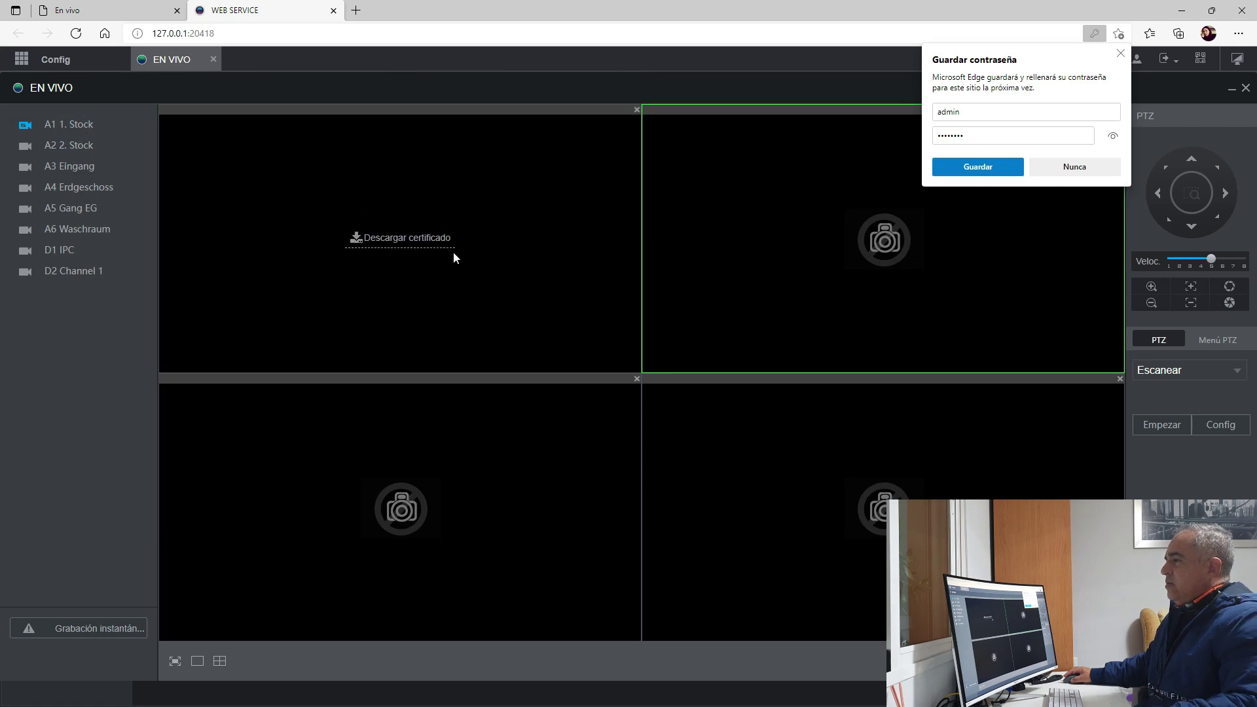
pyautogui.click(354, 238)
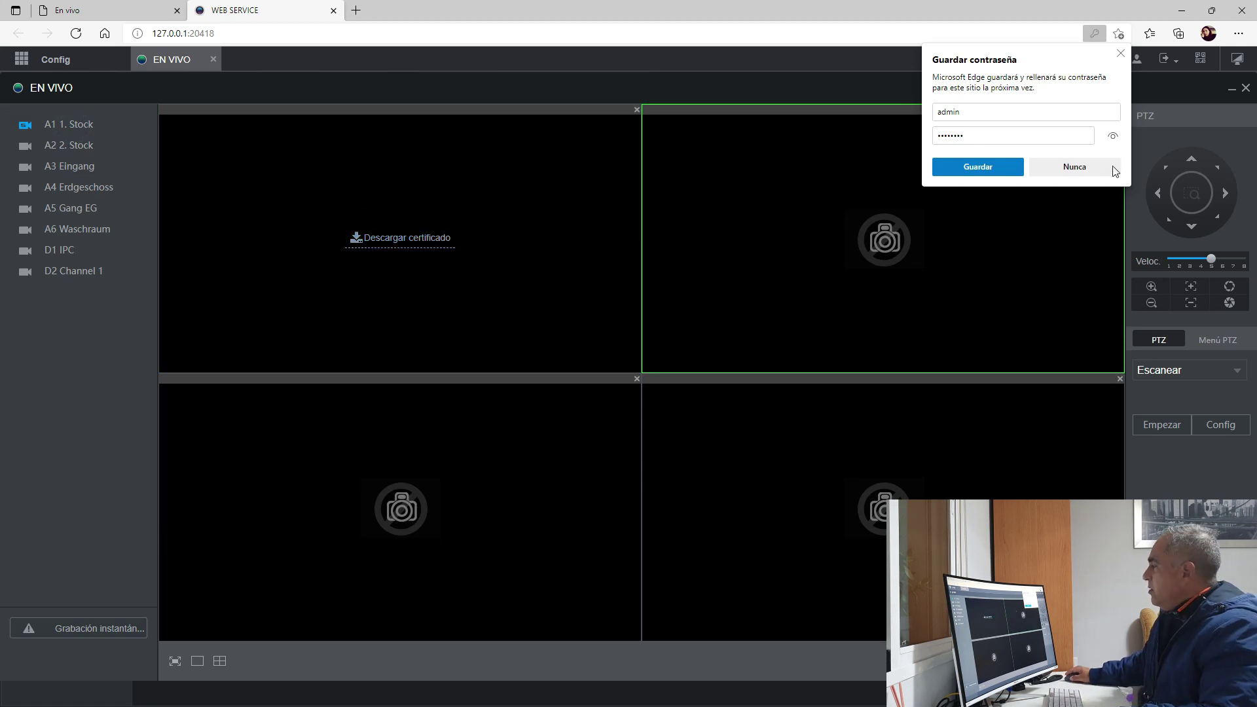
pyautogui.click(988, 165)
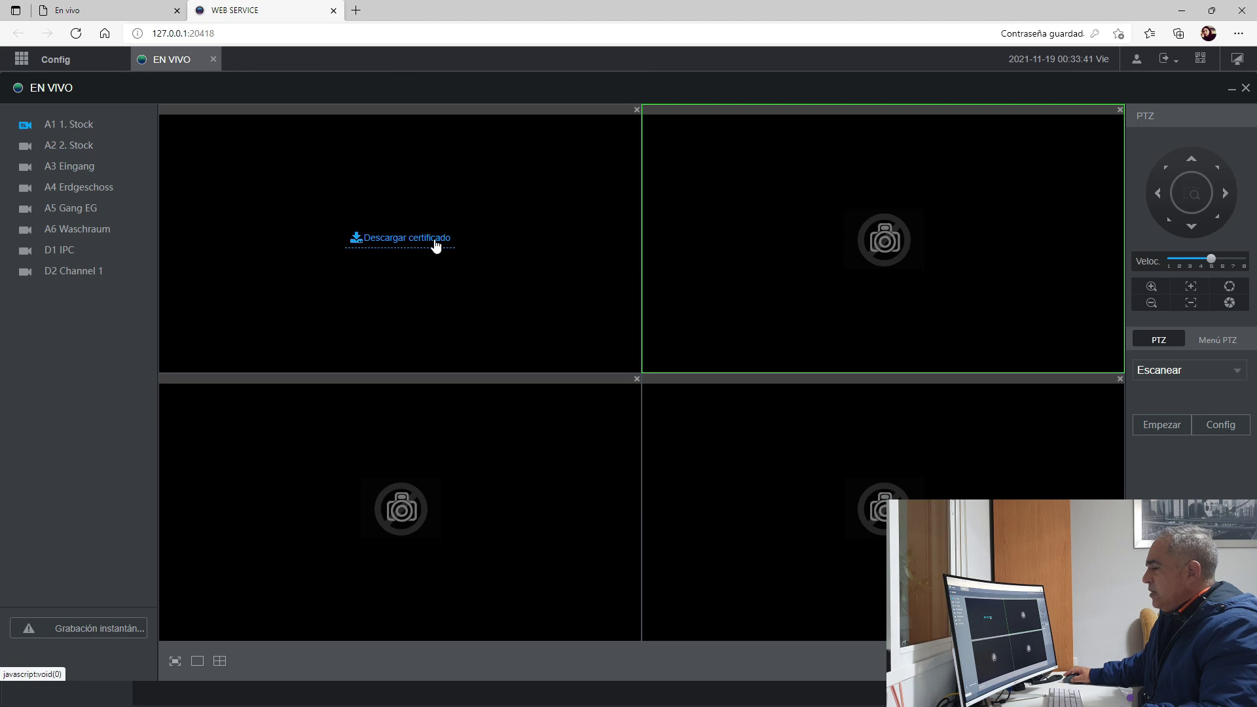
pyautogui.click(213, 61)
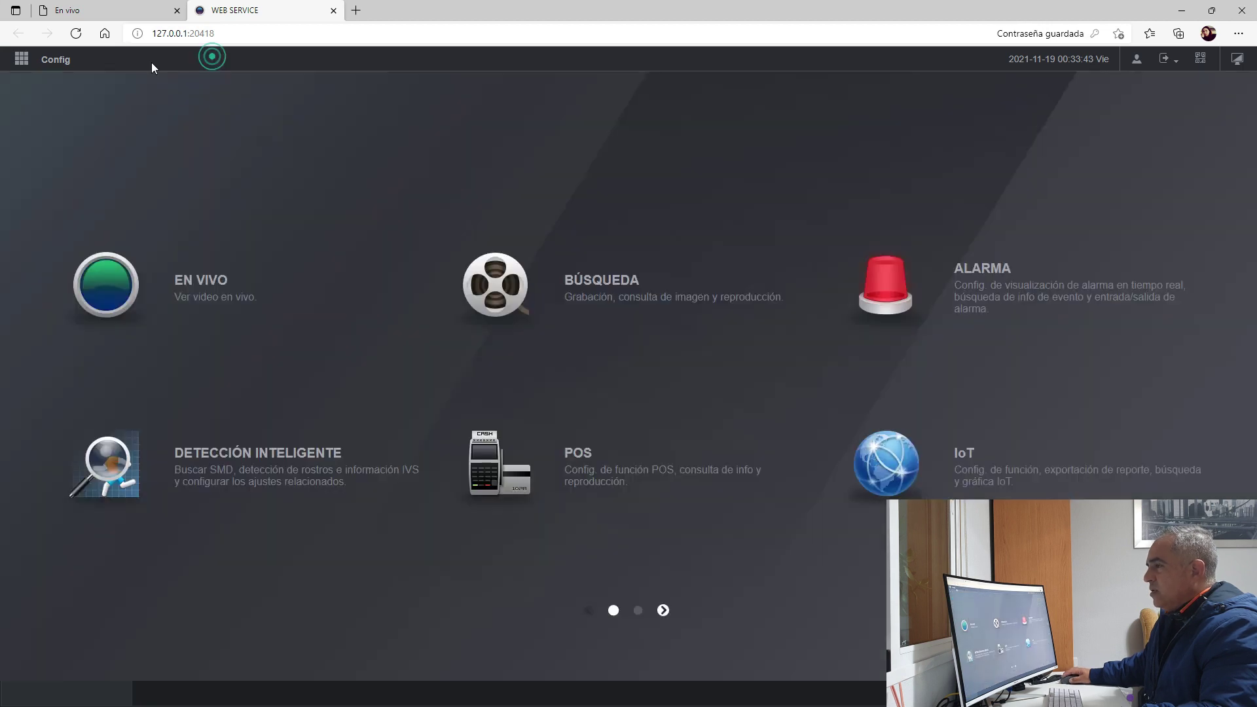